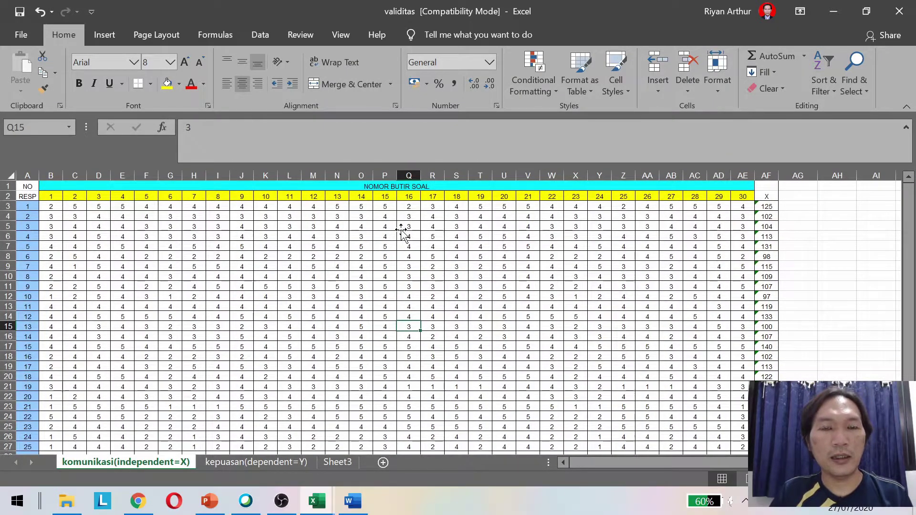
Start a PEARSON formula in cell B33, beneath the first item's scores on the komunikasi(independent=X) sheet.
left_click(148, 265)
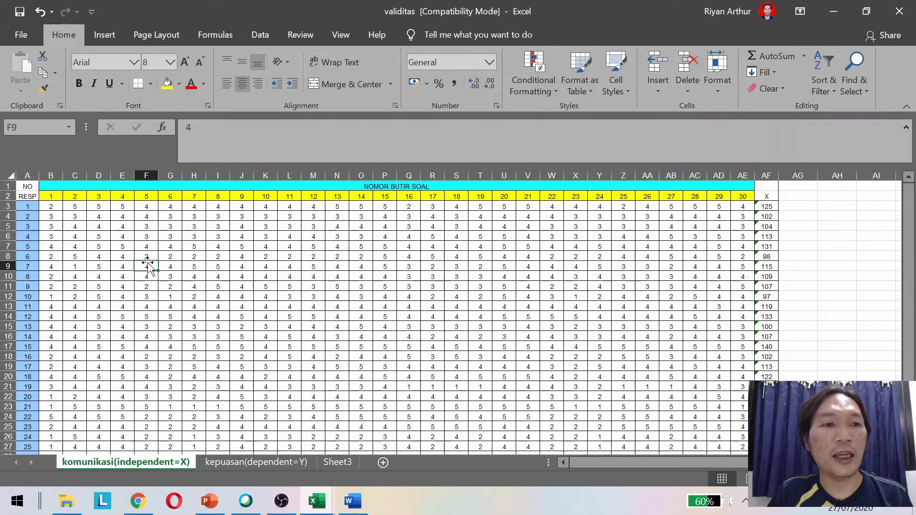
scroll(167, 232, "down", 1)
scroll(164, 229, "up", 1)
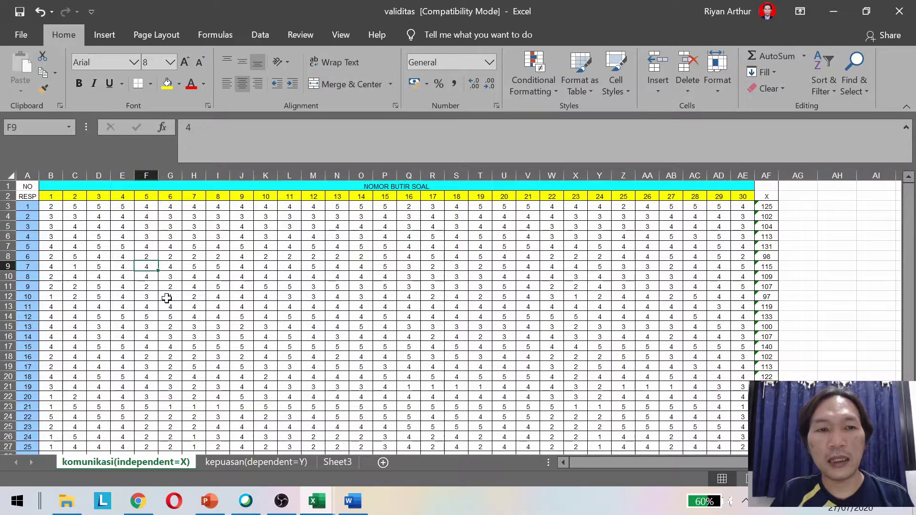
scroll(166, 298, "down", 3)
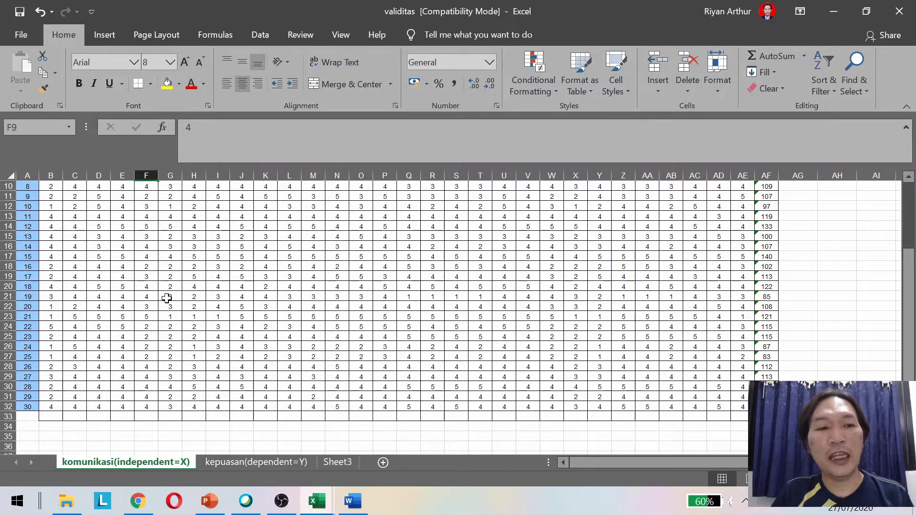
left_click(53, 416)
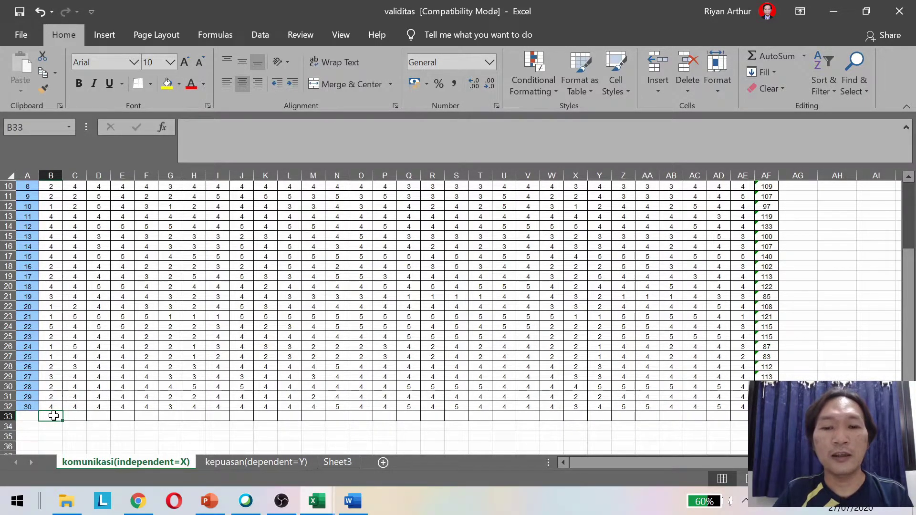
type("=")
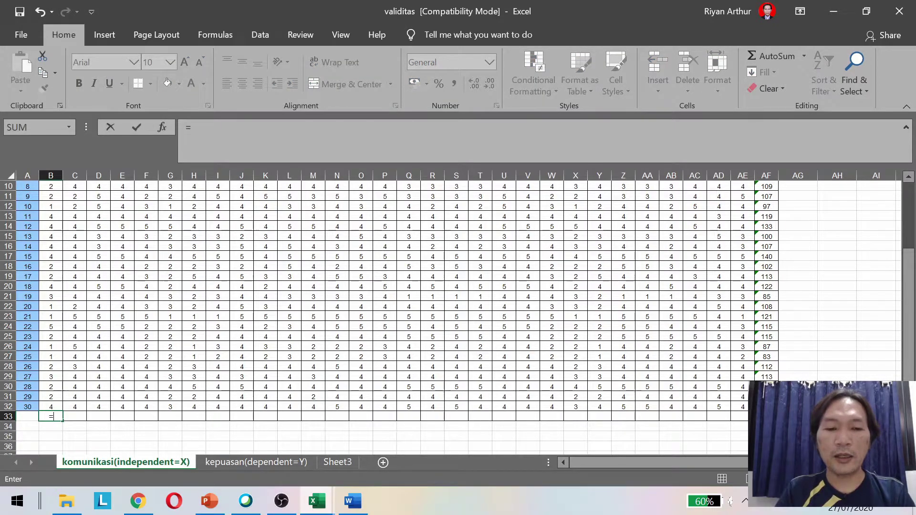
type("p")
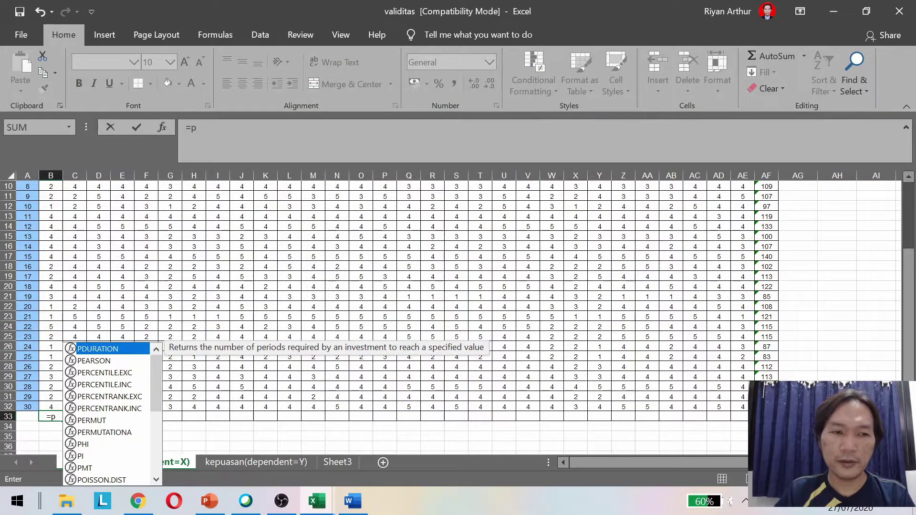
key("Down")
key("Return")
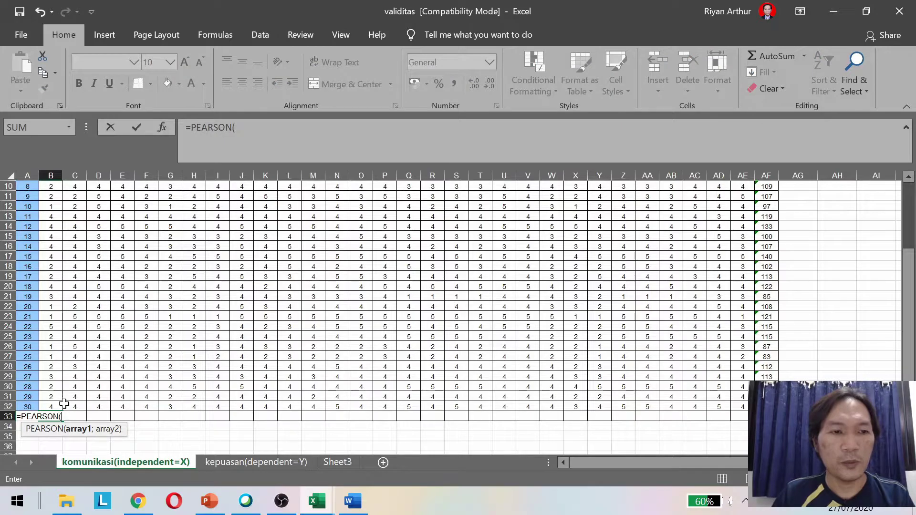
Complete the PEARSON formula with B3:B32 as the first array and the totals AF3:AF32 as the second.
left_click_drag(58, 407, 52, 185)
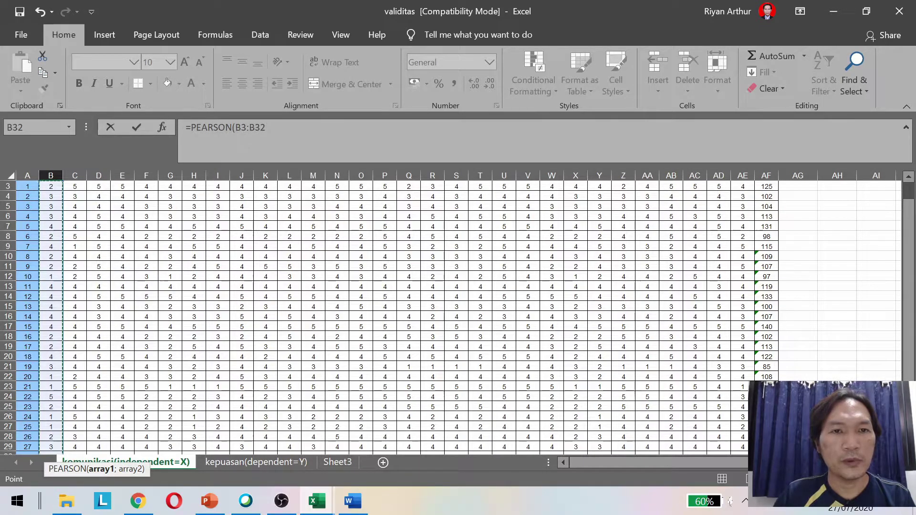
left_click(266, 128)
type(";")
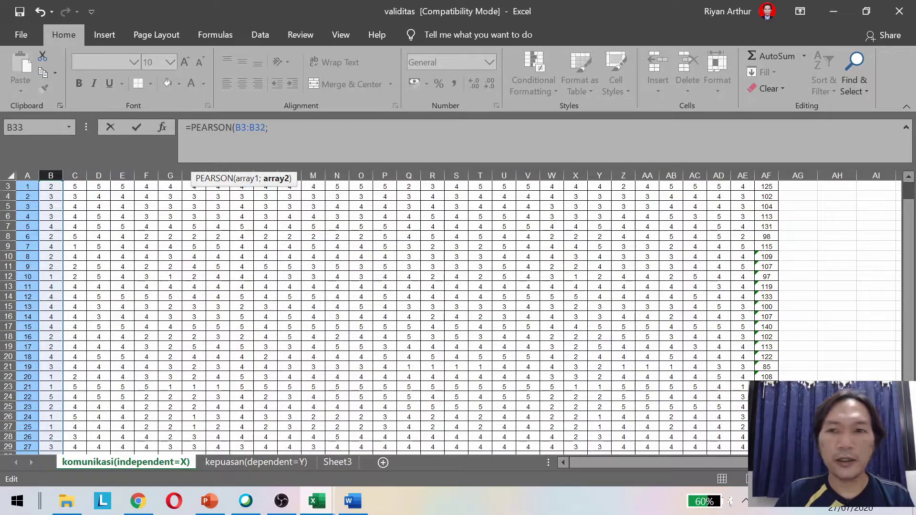
scroll(768, 210, "up", 1)
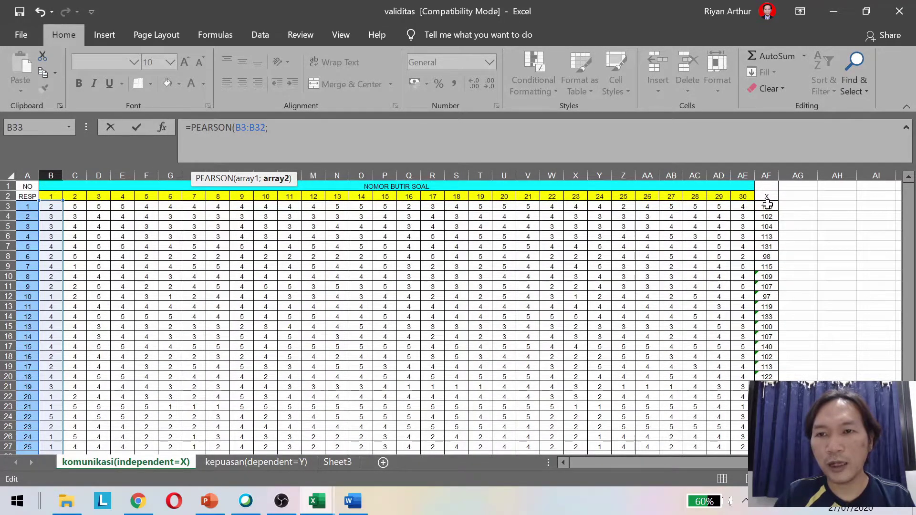
left_click(767, 205)
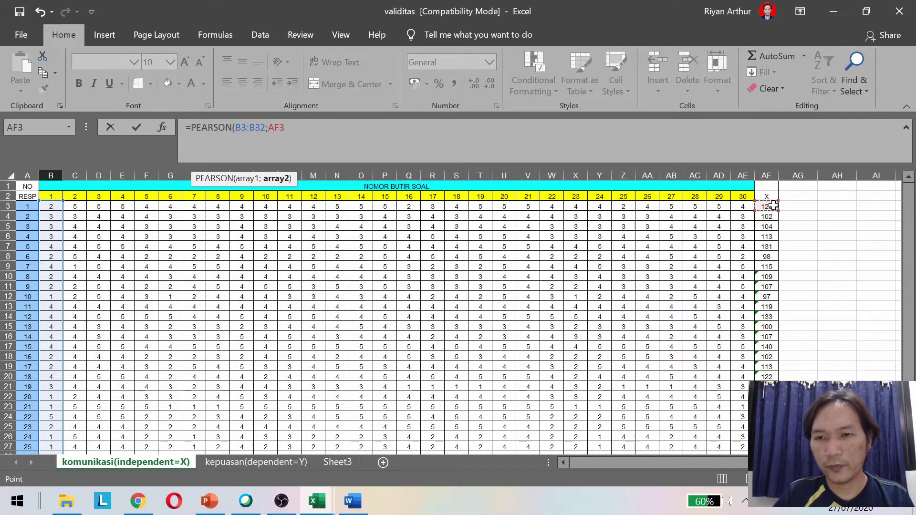
key("ctrl+shift+Down")
scroll(773, 206, "up", 2)
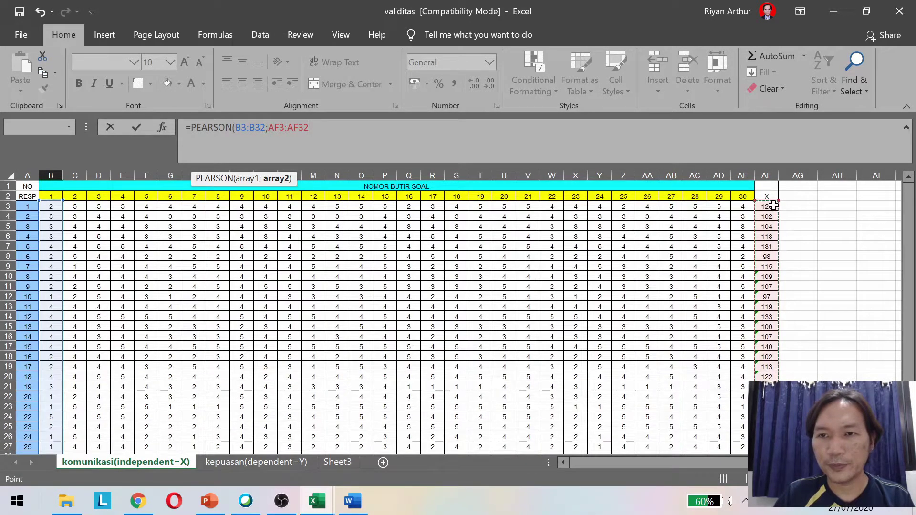
key("Return")
Make the second array in B33 absolute so the formula reads =PEARSON(B3:B32;$AF$3:$AF$32).
key("Up")
left_click(274, 127)
key("F4")
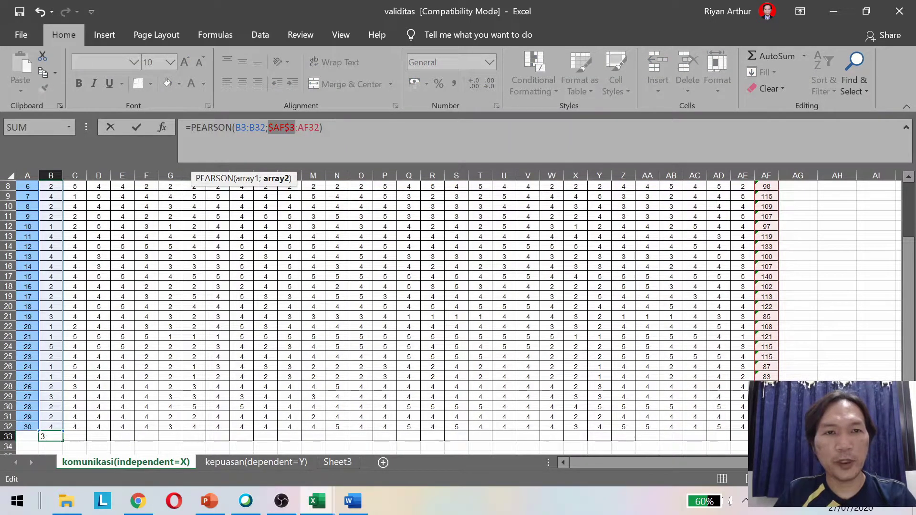
key("Return")
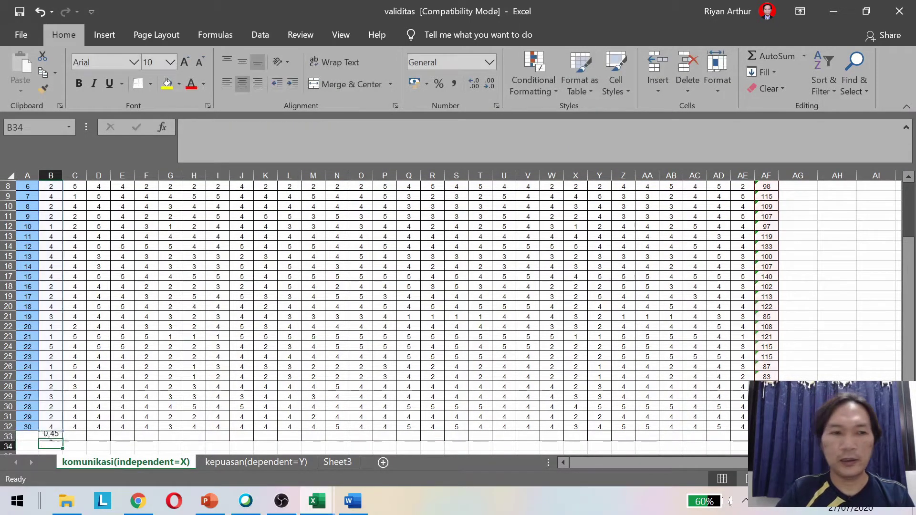
Copy the correlation formula from B33 across C33:AE33 to cover the remaining items.
left_click(51, 436)
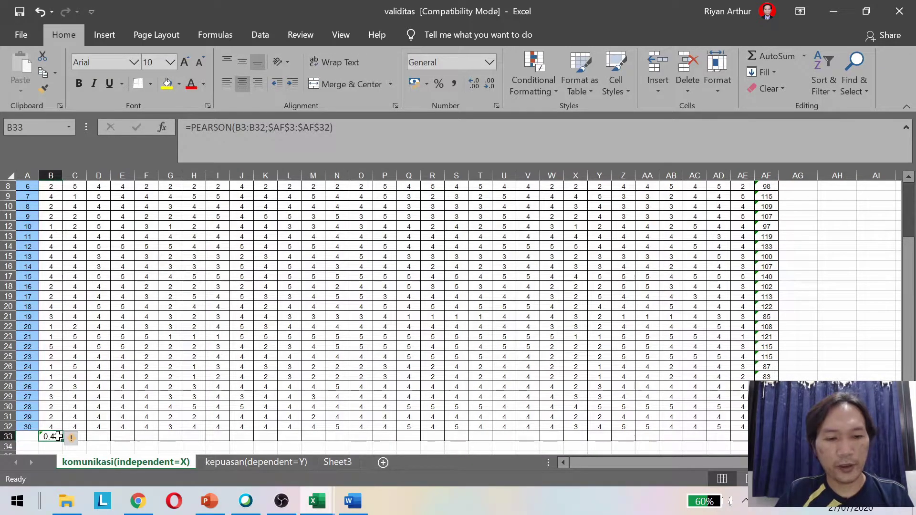
key("ctrl+c")
left_click_drag(74, 436, 745, 432)
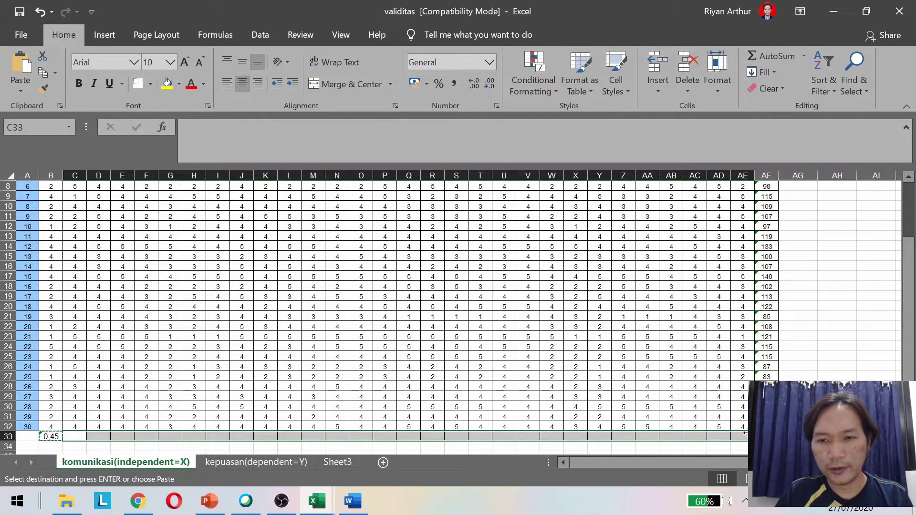
key("Return")
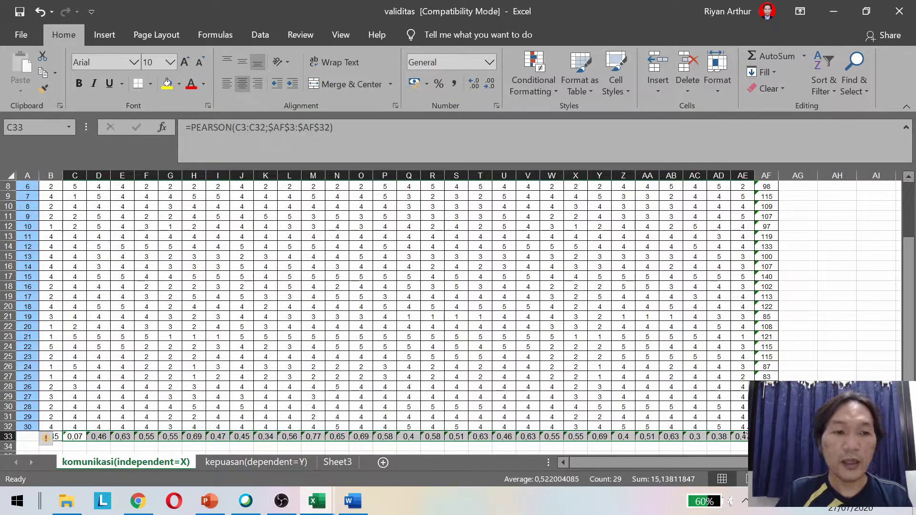
left_click(628, 376)
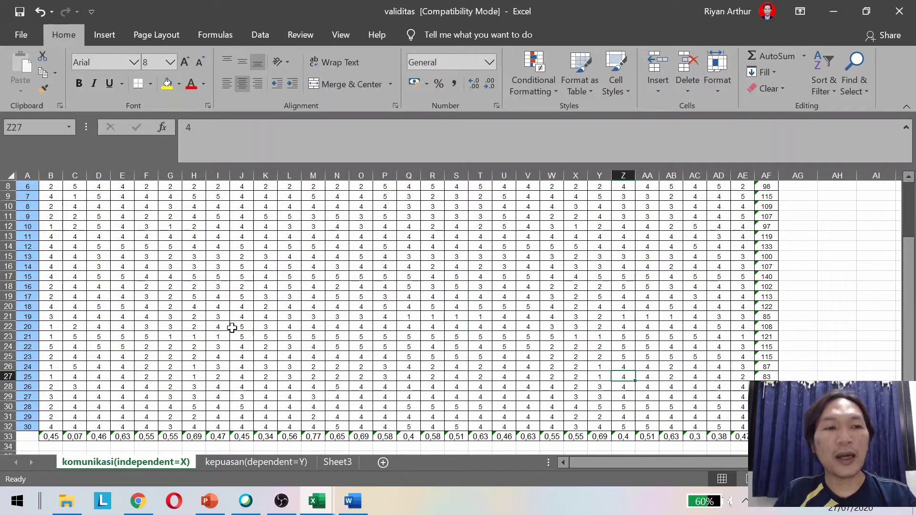
Switch to SPSS Statistics and review the variable definitions of validitas.sav from a through total.
scroll(141, 331, "up", 3)
scroll(290, 277, "down", 2)
scroll(290, 278, "down", 1)
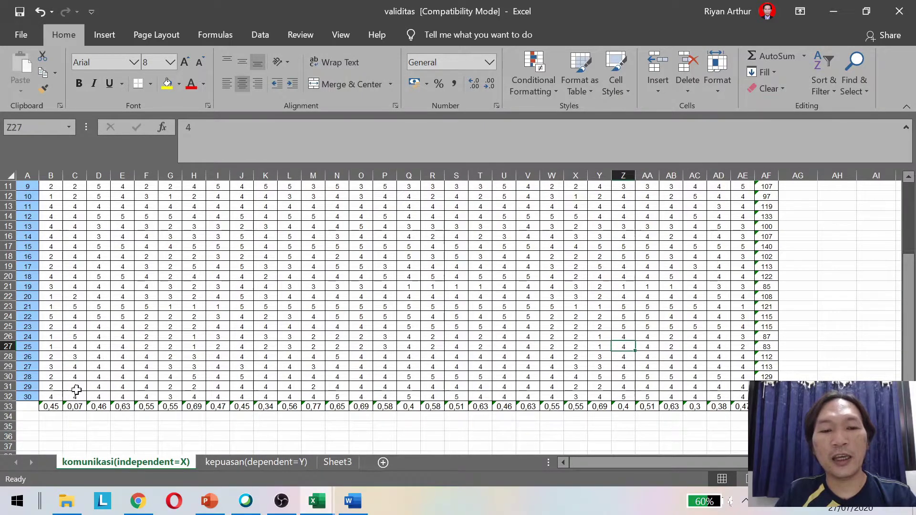
left_click(17, 500)
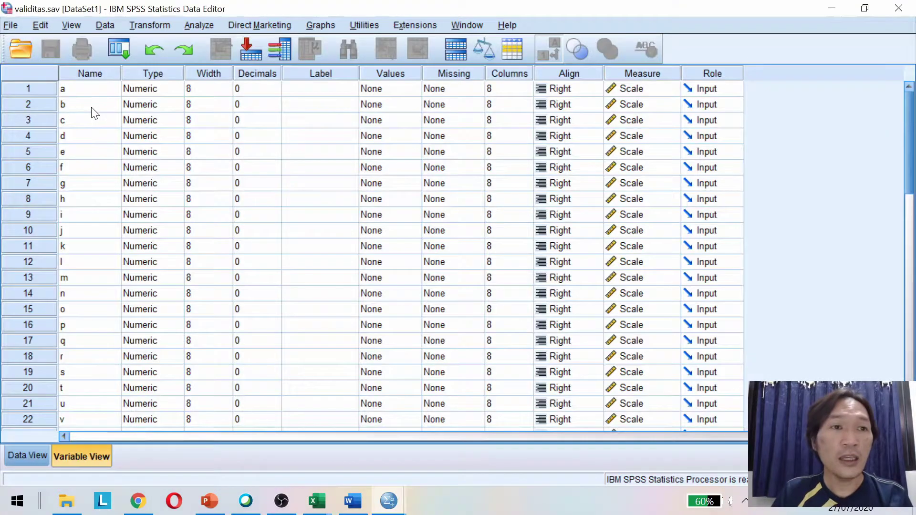
scroll(145, 120, "down", 8)
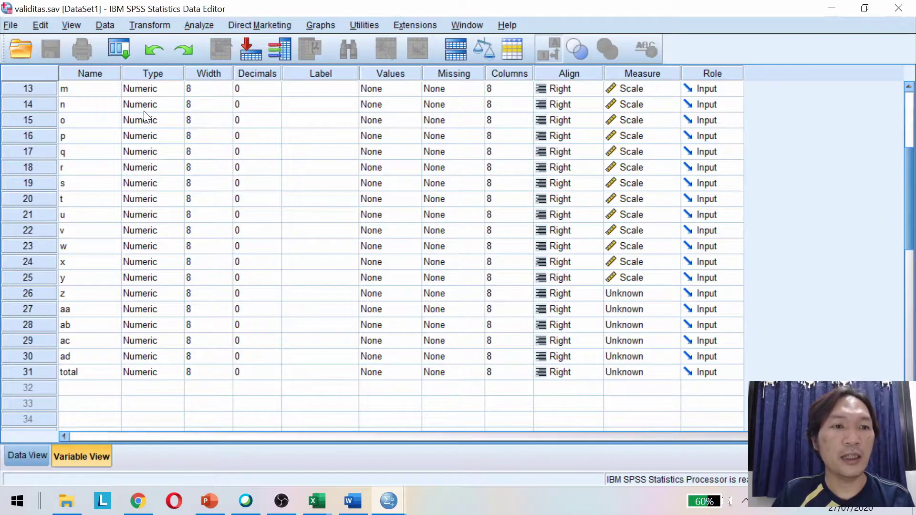
scroll(139, 143, "up", 2)
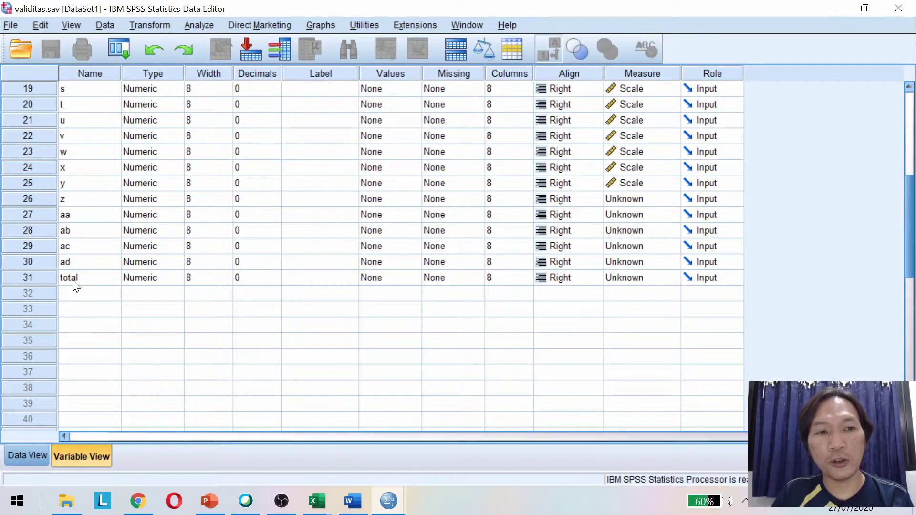
scroll(217, 160, "up", 3)
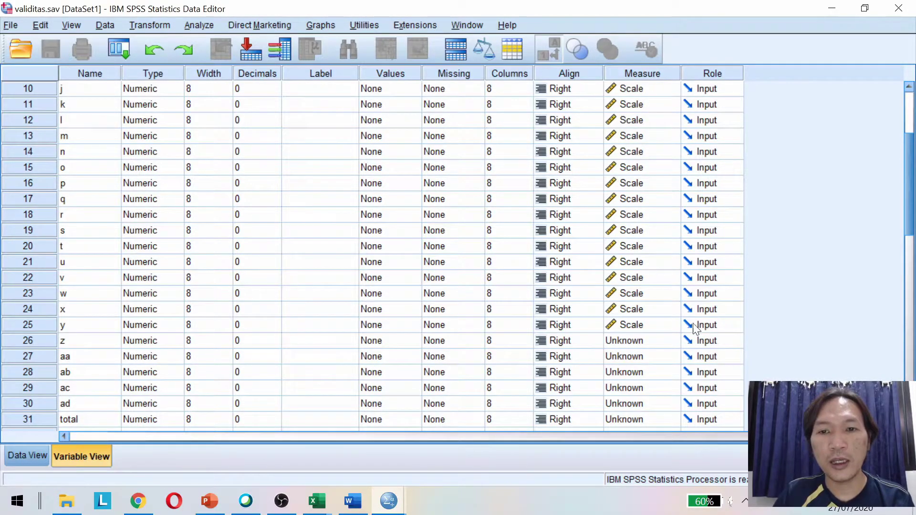
Set the measurement level of variables z and aa to Scale.
left_click(654, 342)
left_click(651, 341)
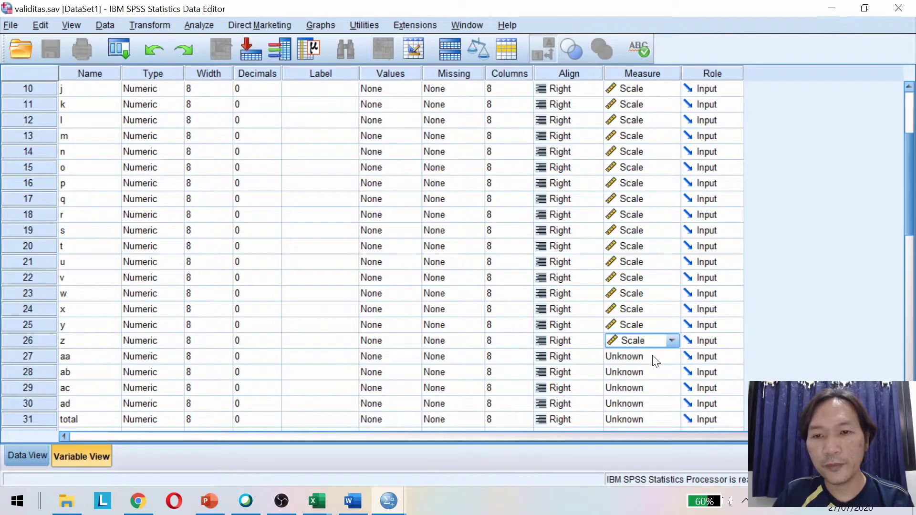
left_click(652, 358)
left_click(650, 370)
scroll(655, 333, "down", 2)
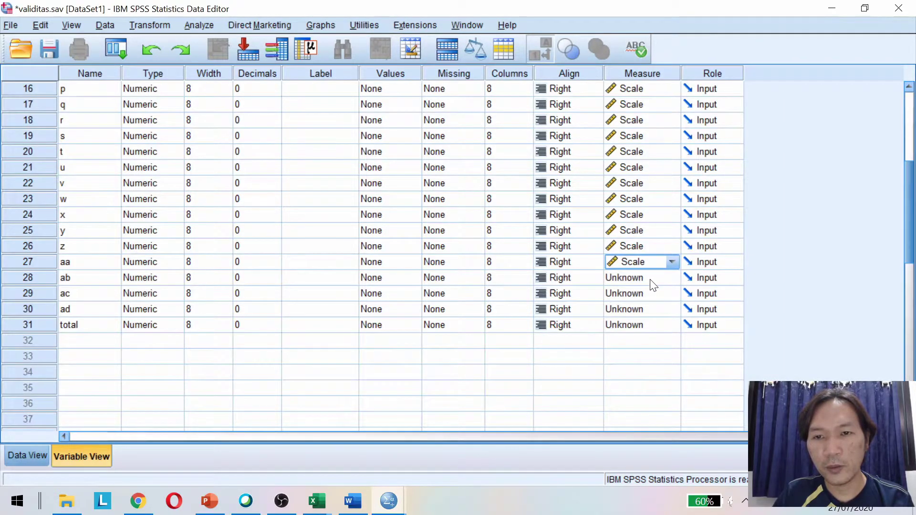
Set the measurement level of variables ab, ac, ad and total to Scale.
left_click(653, 285)
left_click(650, 292)
left_click(651, 290)
left_click(650, 304)
left_click(648, 309)
left_click(645, 322)
left_click(644, 325)
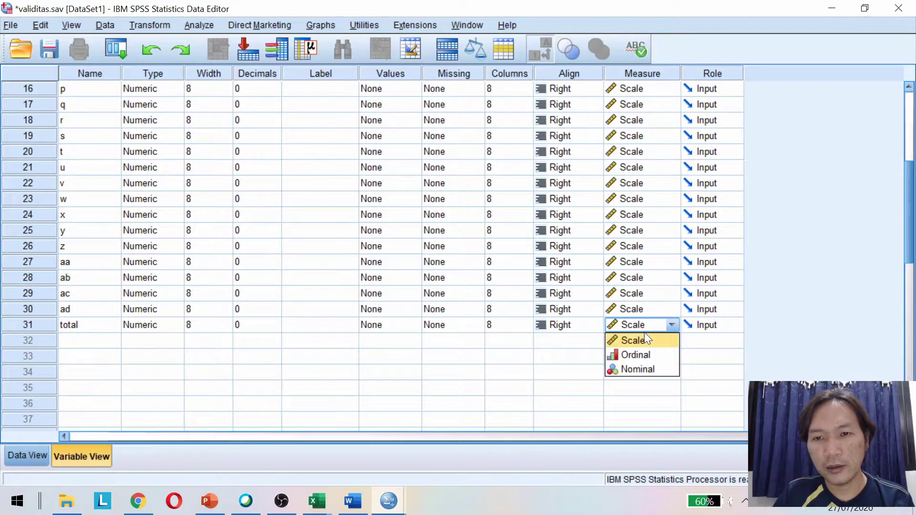
left_click(620, 341)
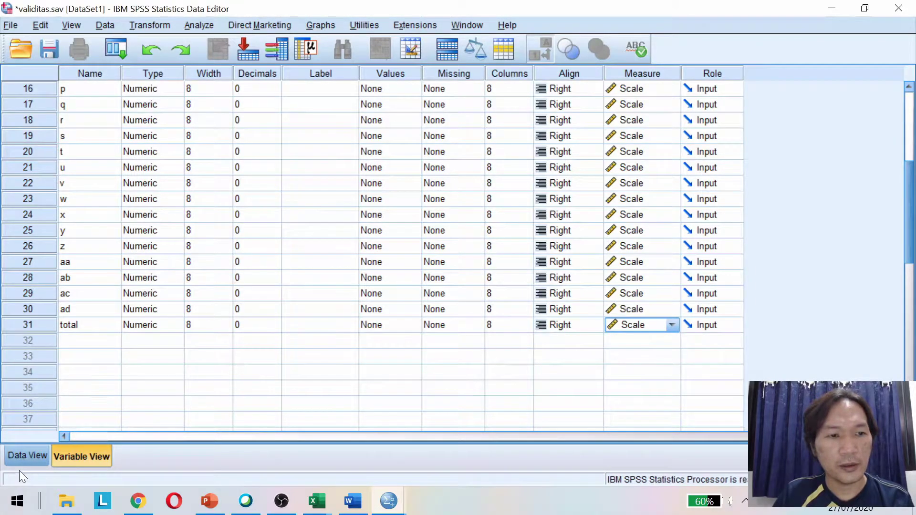
Show the empty SPSS data grid, and copy the item scores and totals in B3:AF32 from the Excel validitas workbook.
left_click(24, 459)
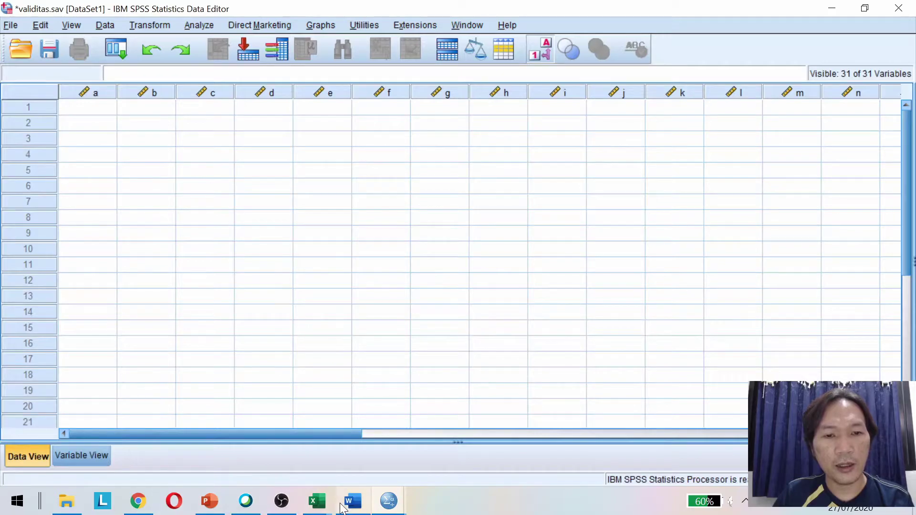
mouse_move(318, 500)
left_click(356, 446)
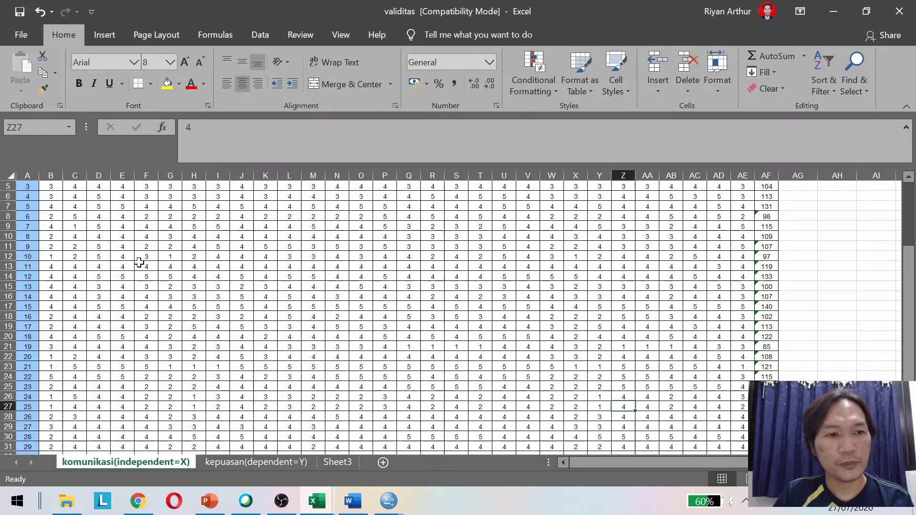
scroll(140, 261, "up", 2)
left_click_drag(53, 211, 768, 427)
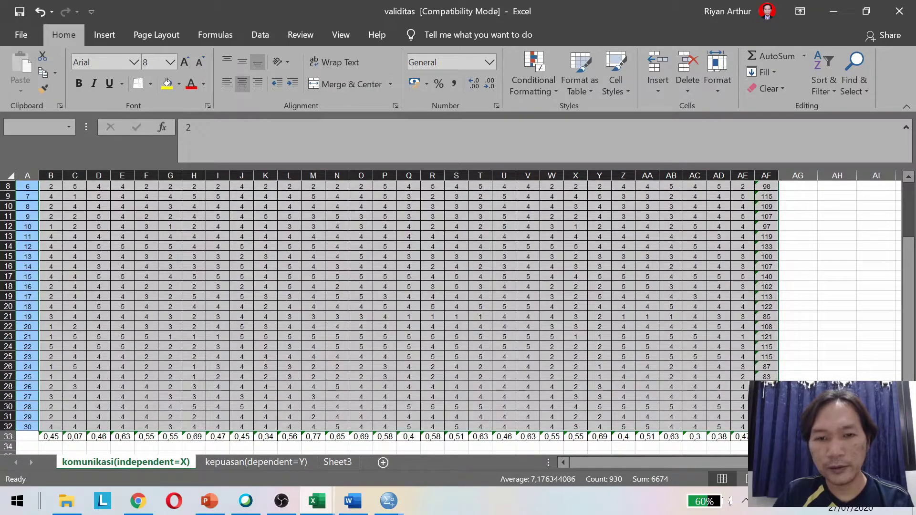
key("ctrl+c")
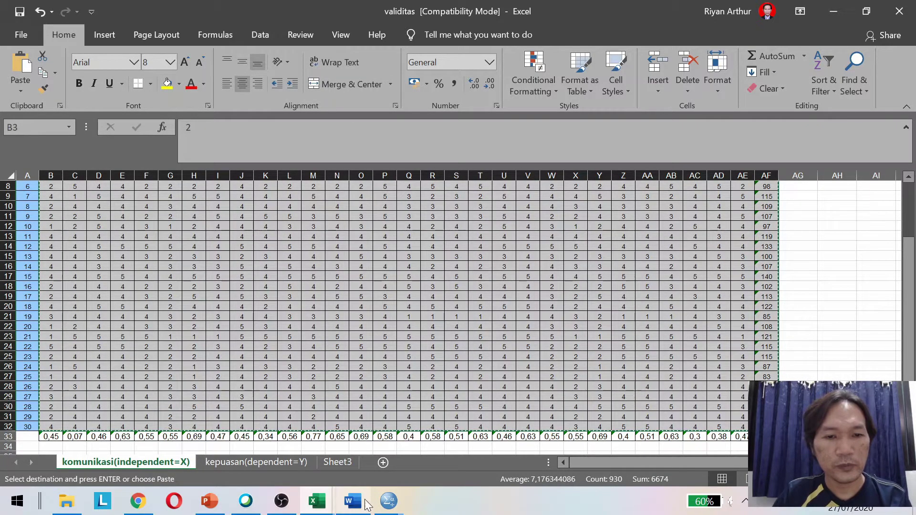
Switch back to SPSS and paste the copied scores into the data grid starting at case 1 of variable a.
left_click(388, 501)
left_click(472, 448)
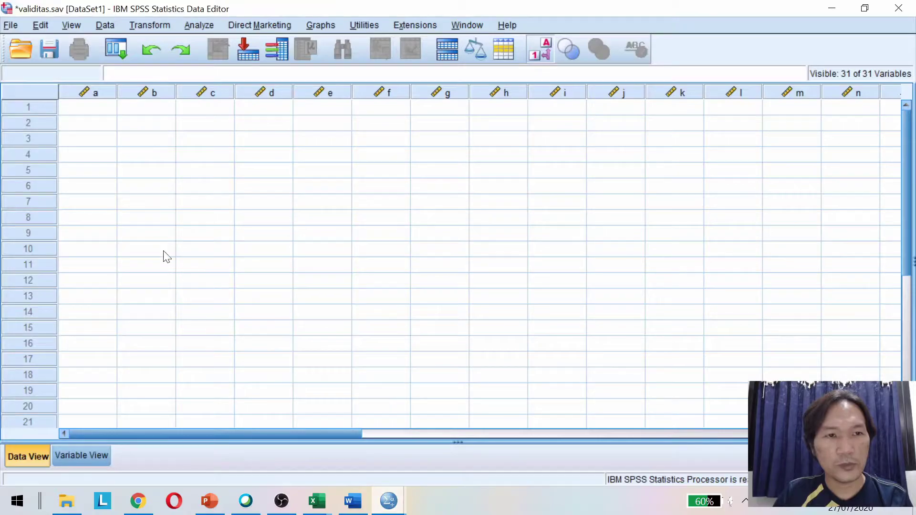
left_click(94, 115)
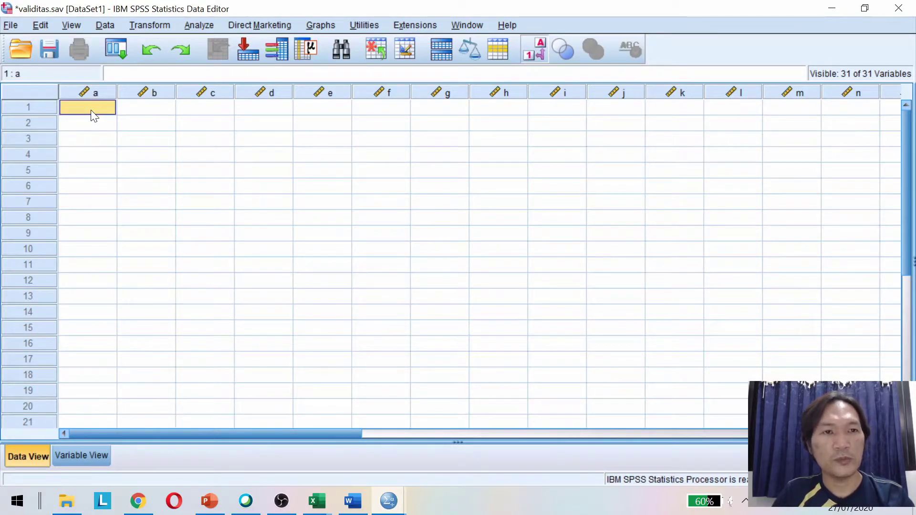
key("ctrl+v")
scroll(161, 178, "down", 3)
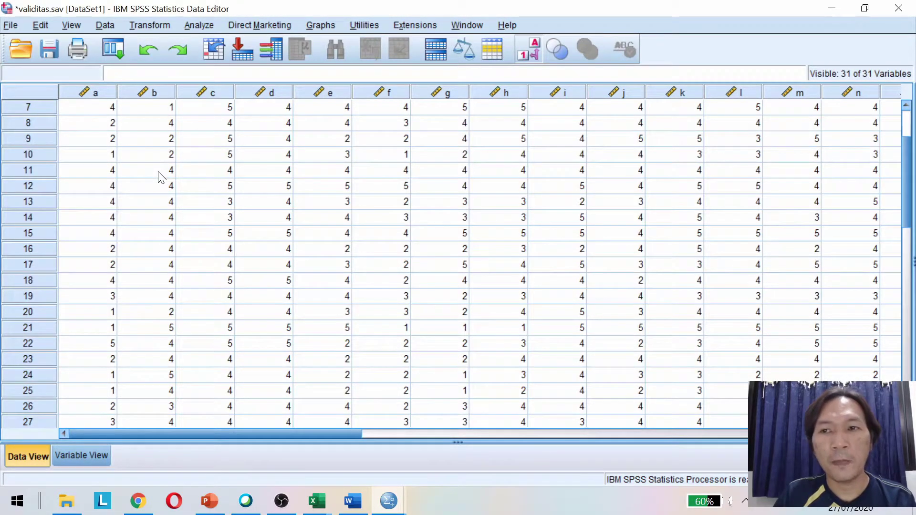
Run a two-tailed Pearson bivariate correlation on all variables from a through total, flagging significant correlations.
left_click(199, 25)
mouse_move(286, 159)
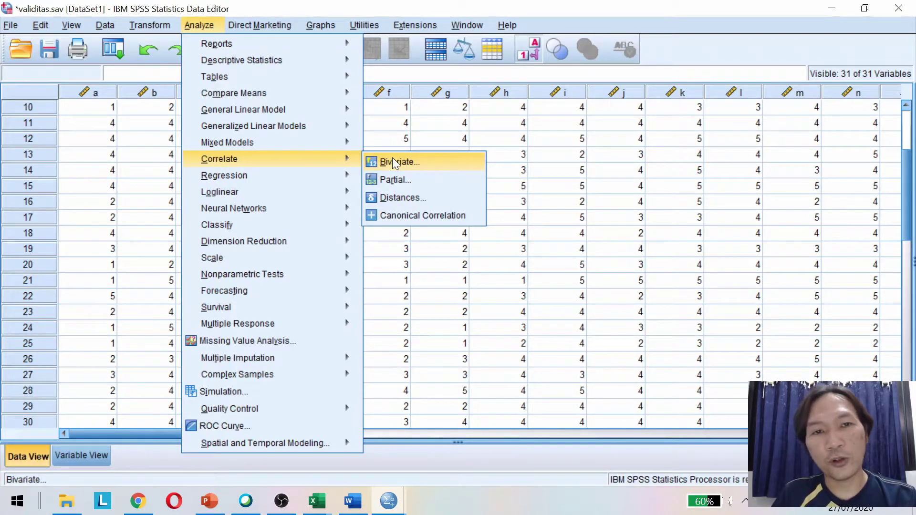
left_click(392, 161)
scroll(349, 196, "down", 7)
left_click(330, 247, "shift")
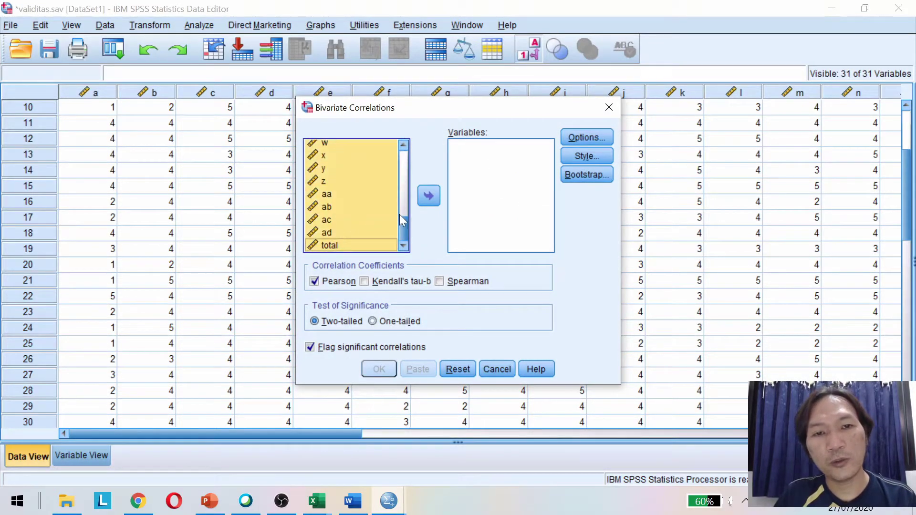
left_click(428, 196)
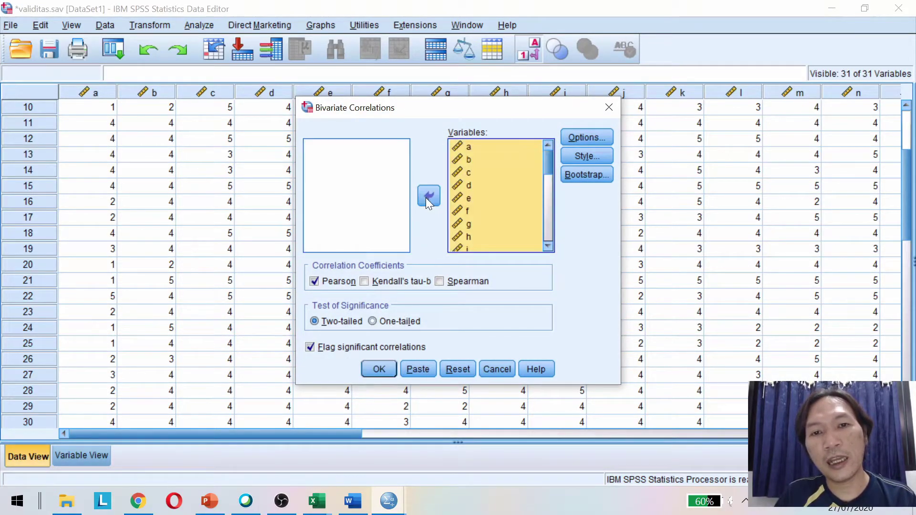
left_click(381, 371)
Maximize the output window and show the total row at the end of the correlation matrix.
scroll(389, 313, "down", 10)
scroll(388, 313, "down", 15)
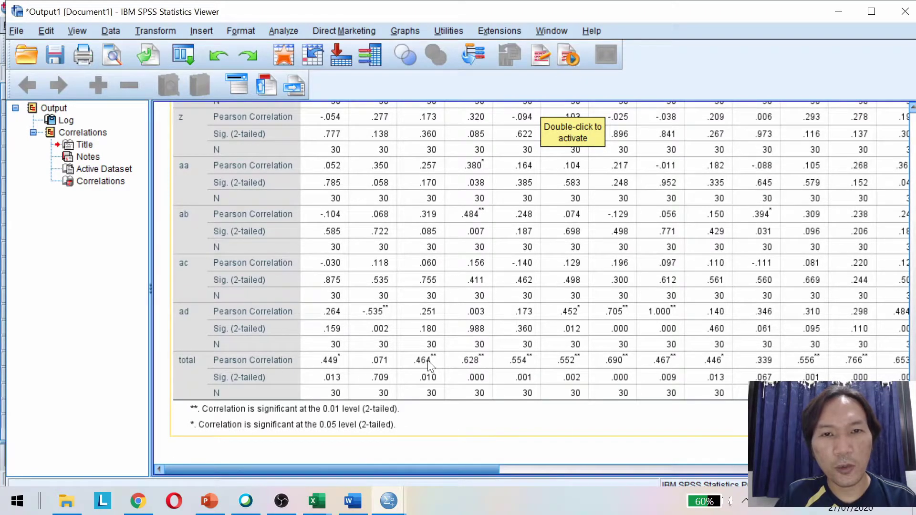
double_click(620, 10)
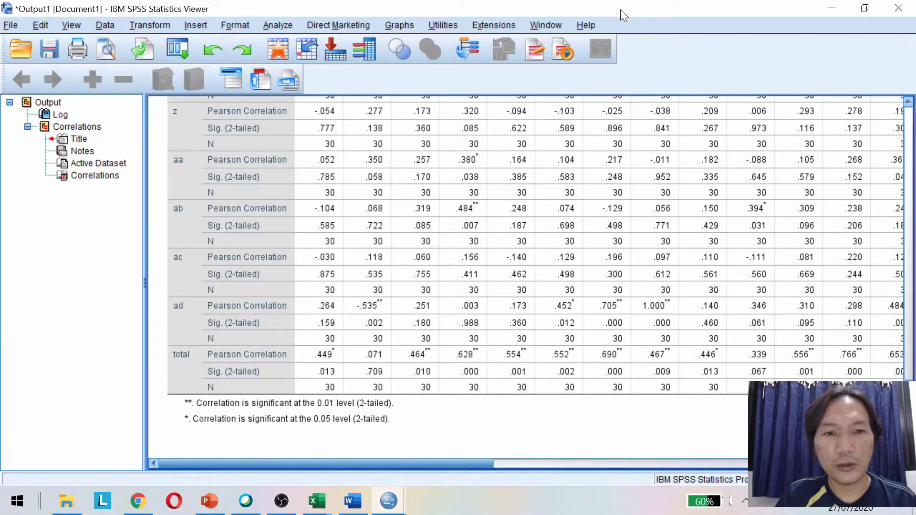
Switch to the validitas workbook in Excel and show the PEARSON correlations in row 33.
mouse_move(317, 501)
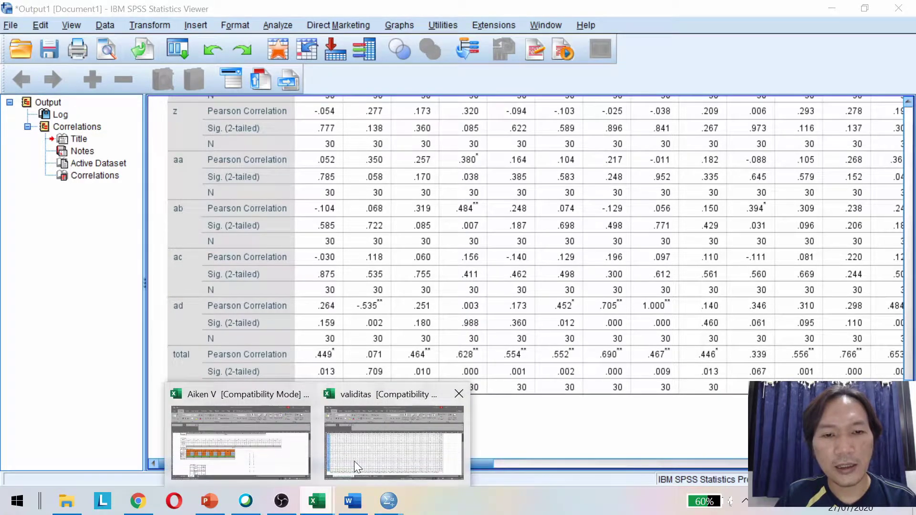
left_click(344, 472)
scroll(346, 368, "down", 3)
left_click(142, 395)
key("Escape")
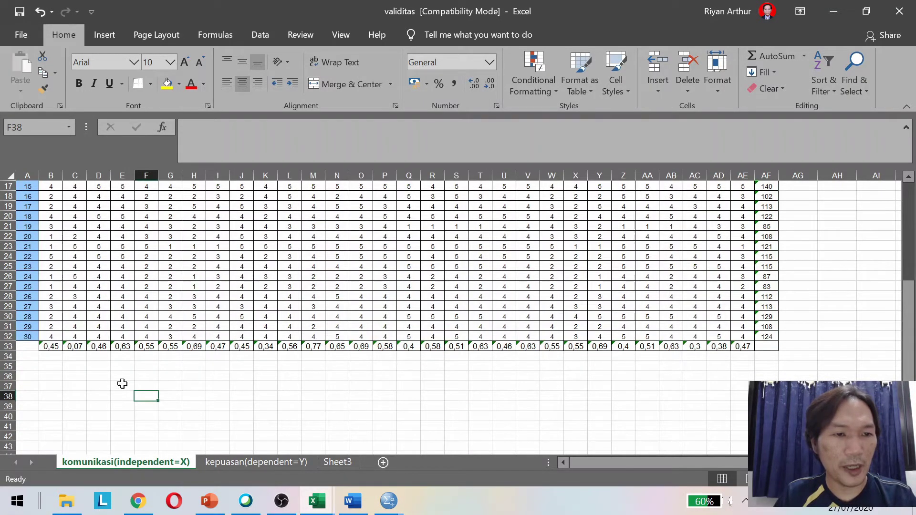
Widen columns B and C, and show more decimals for the correlations in B33:AE33.
left_click(55, 347)
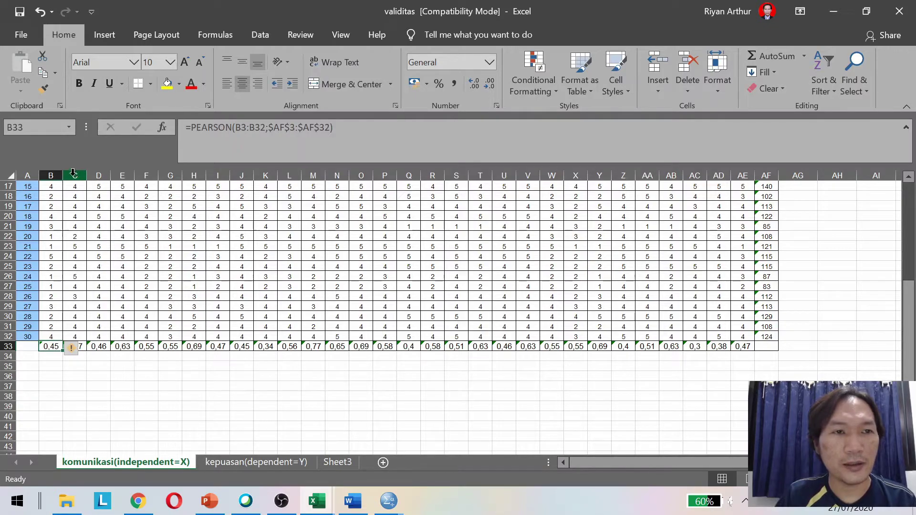
left_click_drag(64, 173, 97, 172)
left_click(117, 395)
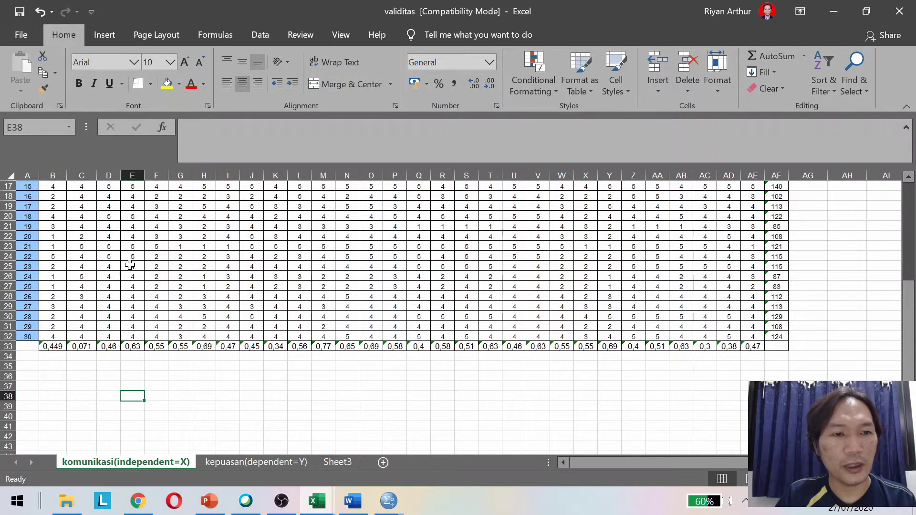
left_click_drag(50, 349, 752, 370)
Switch to the SPSS output and copy the Correlations table with Copy Special as Plain Text, Rich Text (RTF) and Excel Worksheet (BIFF).
left_click(389, 501)
left_click(467, 431)
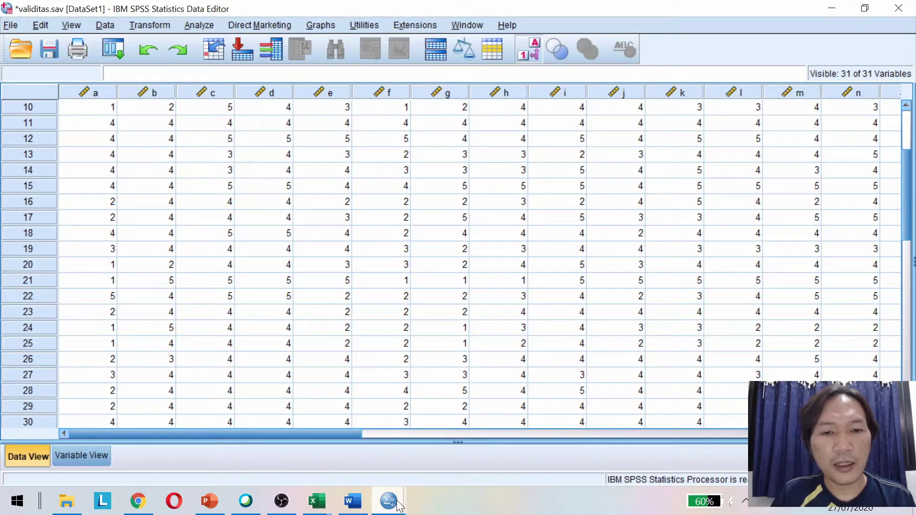
mouse_move(388, 500)
left_click(281, 439)
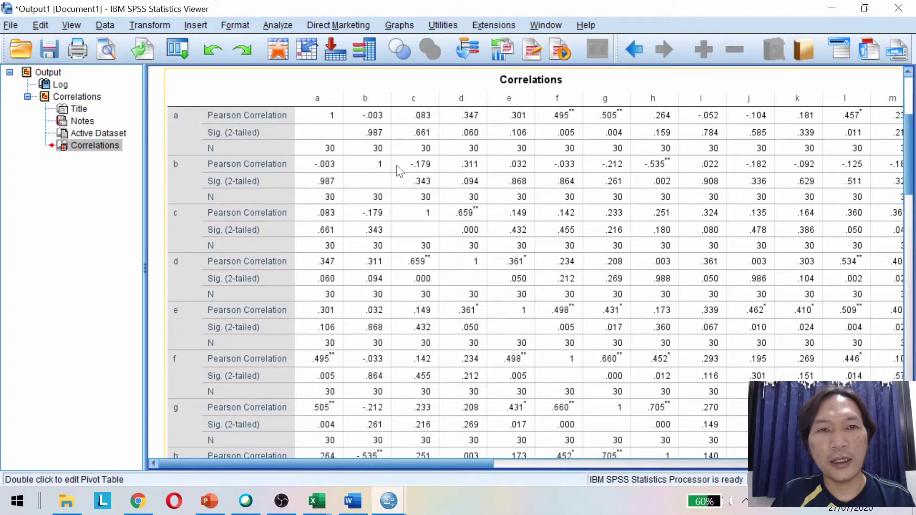
right_click(380, 166)
key("Escape")
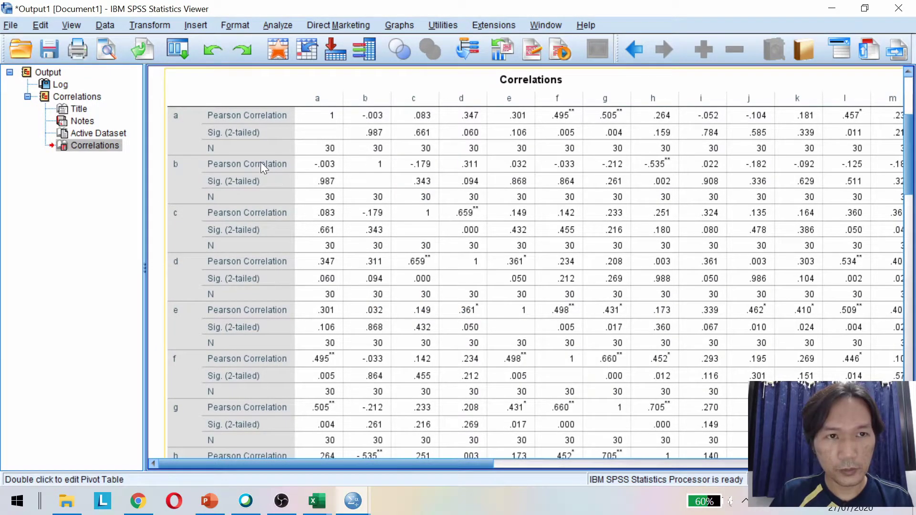
right_click(253, 155)
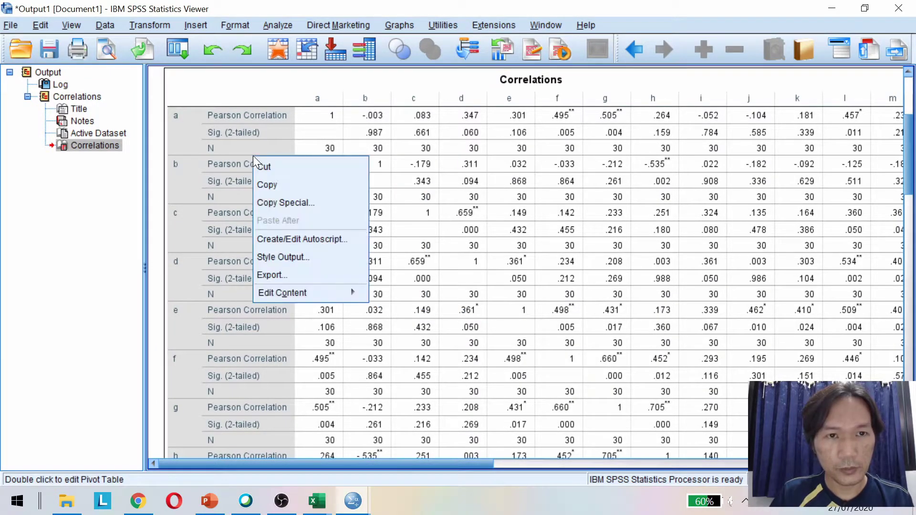
left_click(272, 209)
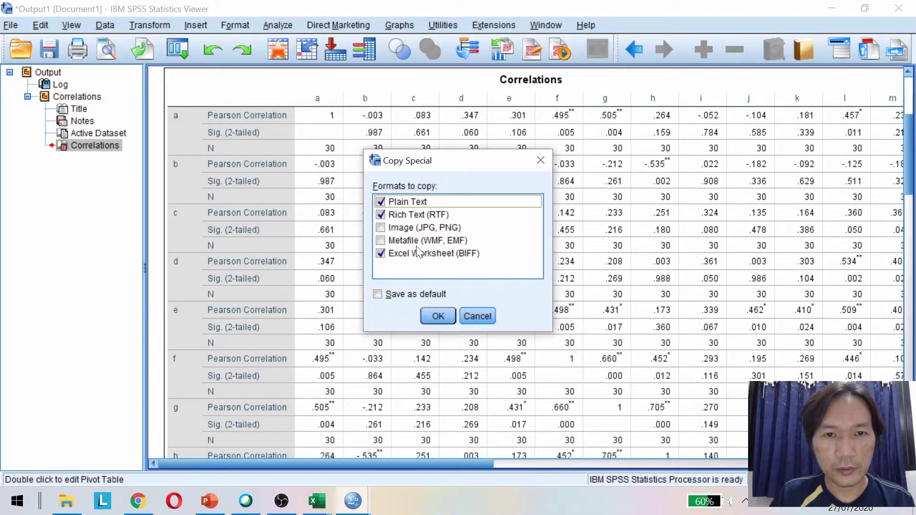
left_click(435, 316)
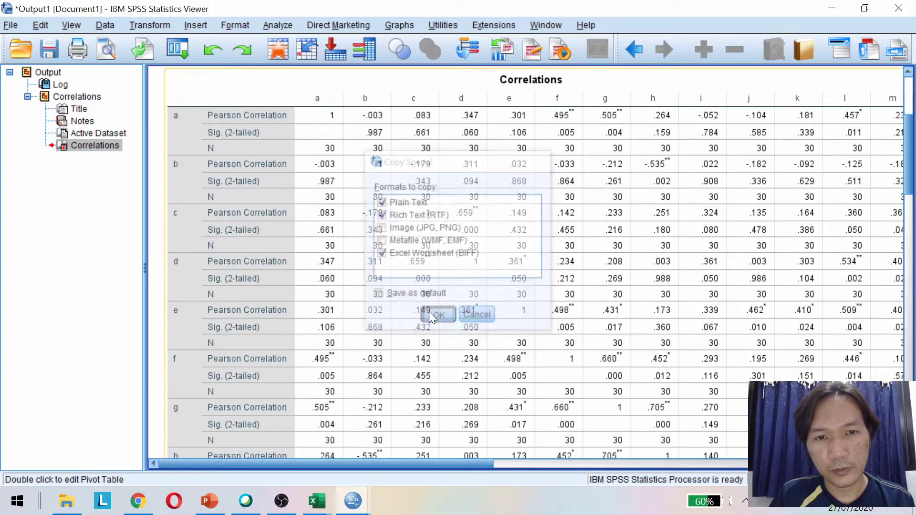
Switch to the validitas Excel workbook and paste the SPSS Correlations table into a new sheet at A1.
mouse_move(315, 487)
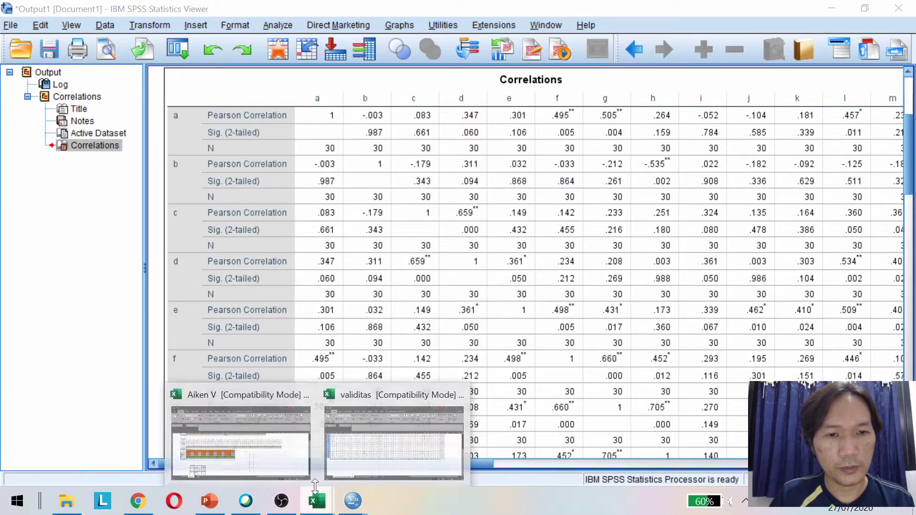
left_click(382, 448)
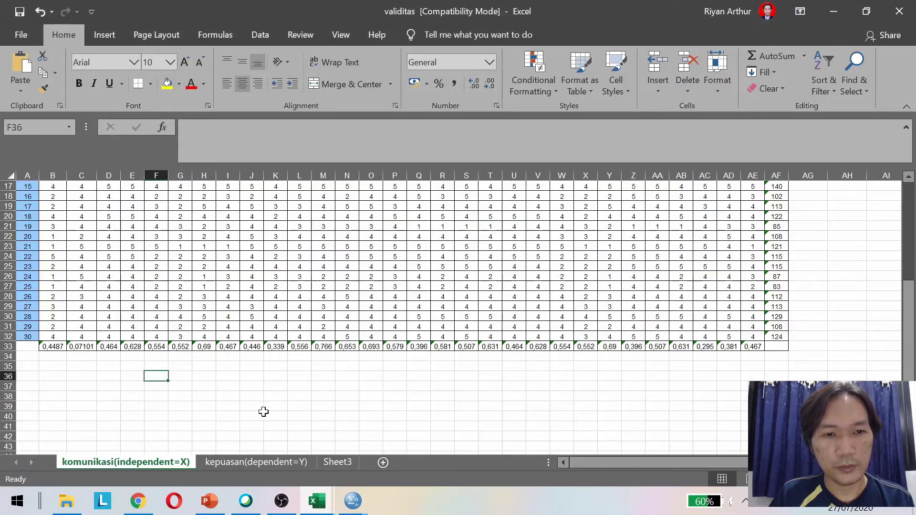
left_click(381, 462)
key("ctrl+v")
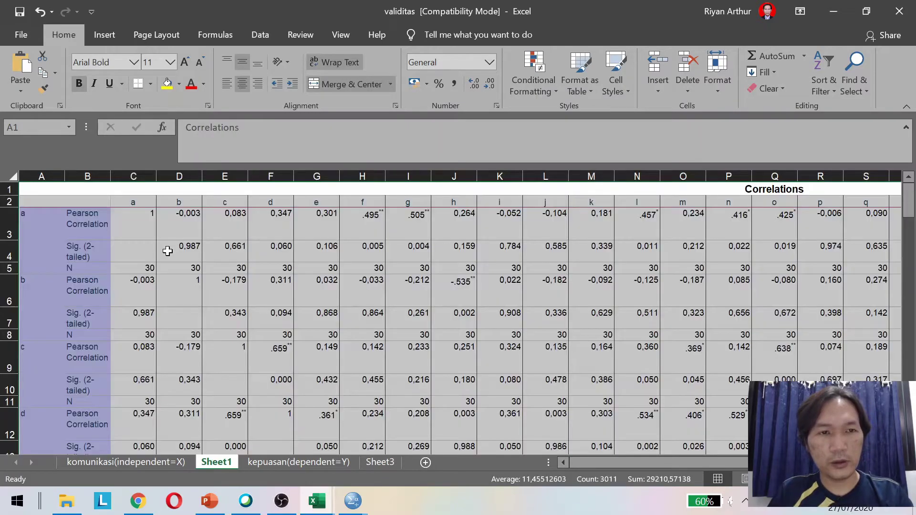
Copy the Pearson correlations of the total row, C93:AF93, on Sheet1.
scroll(168, 250, "down", 3, "ctrl")
scroll(163, 249, "down", 20)
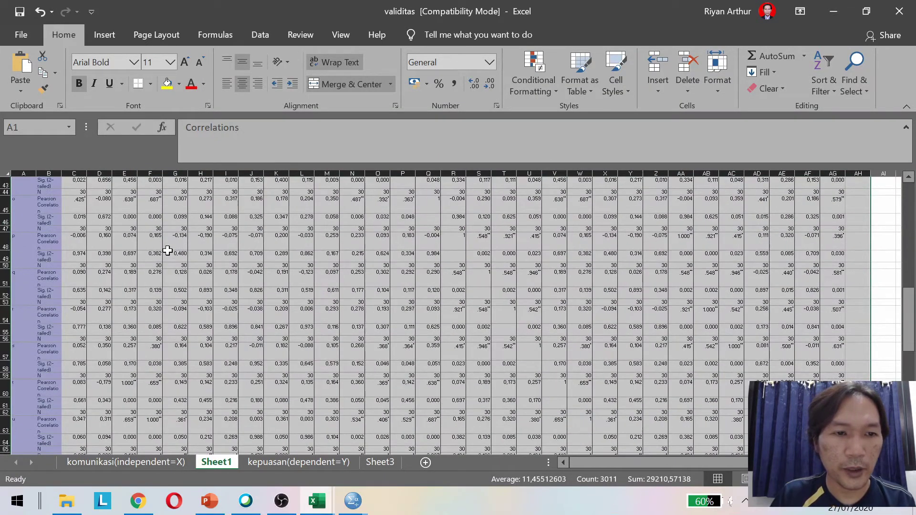
left_click(79, 253)
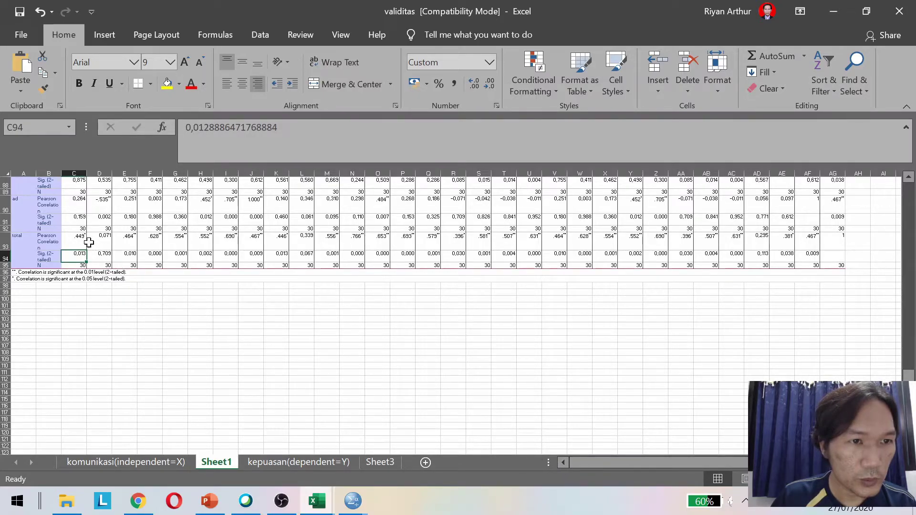
left_click(72, 238)
left_click_drag(72, 238, 813, 245)
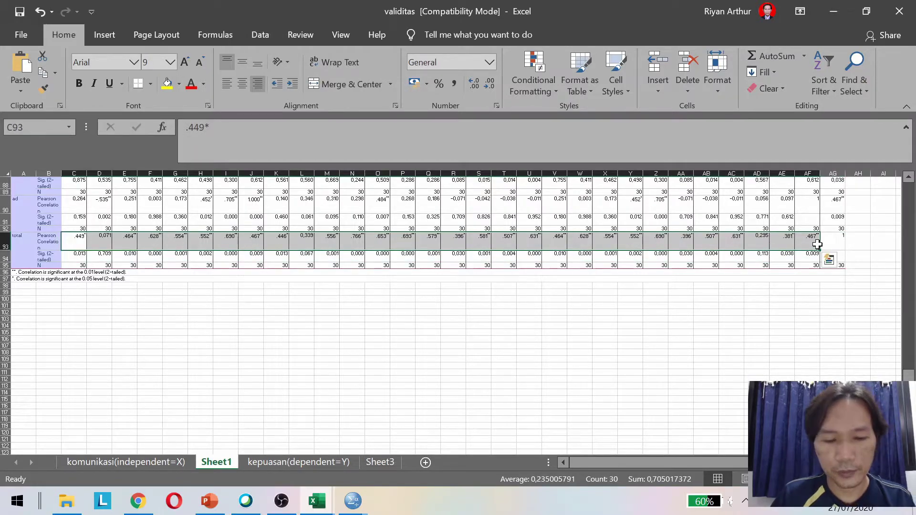
key("ctrl+c")
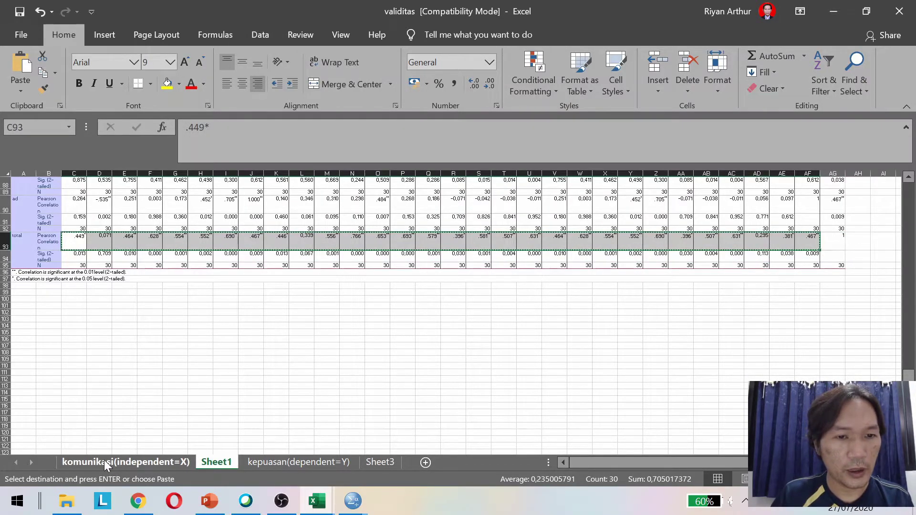
Paste the copied correlations without their formatting at B34 of the komunikasi(independent=X) sheet, below the Excel correlations.
left_click(104, 461)
right_click(58, 355)
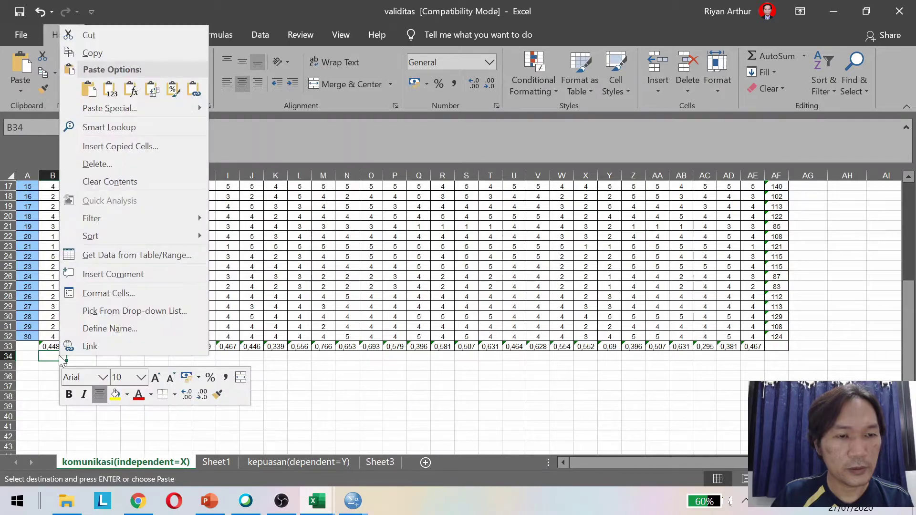
left_click(129, 98)
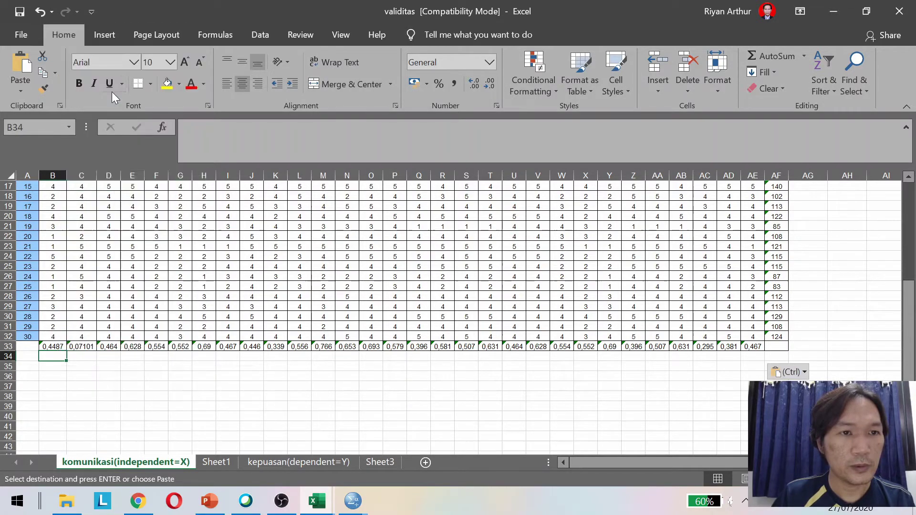
left_click(68, 386)
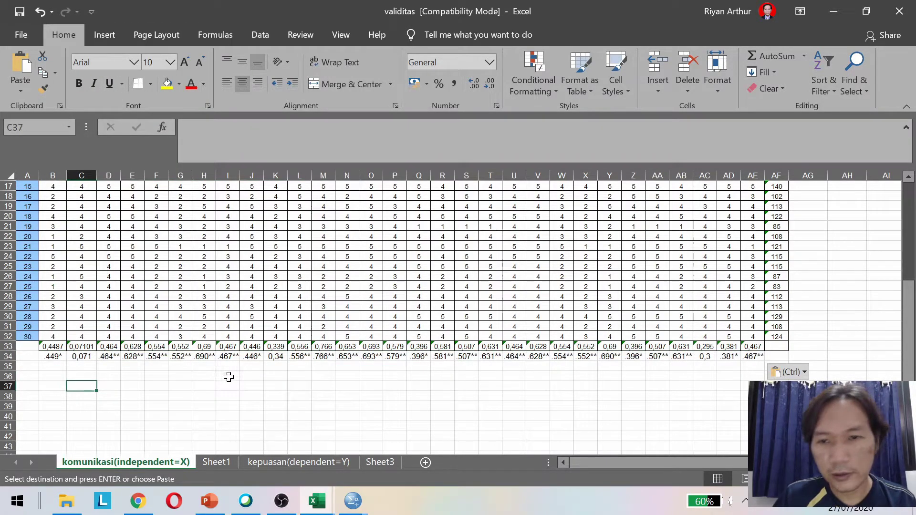
Add cell borders to the pasted SPSS correlations in B34:AE34.
left_click_drag(46, 358, 758, 362)
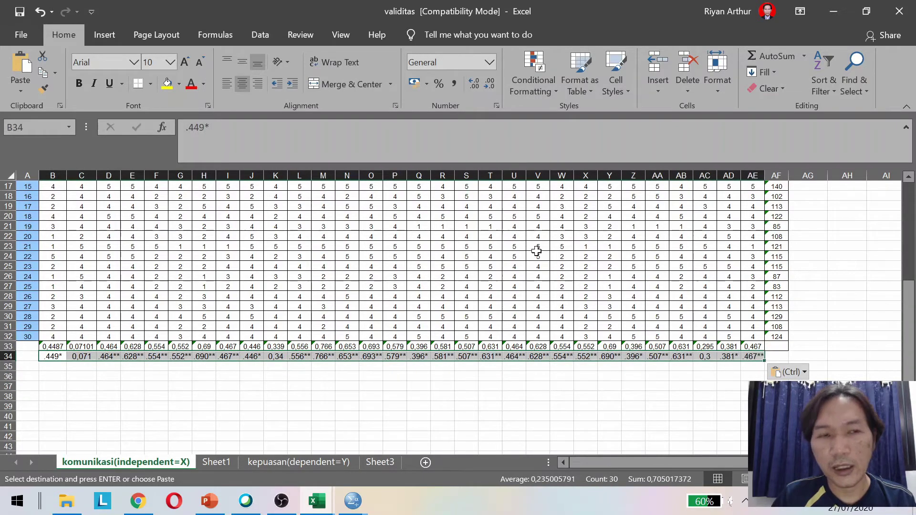
left_click(150, 84)
left_click(164, 211)
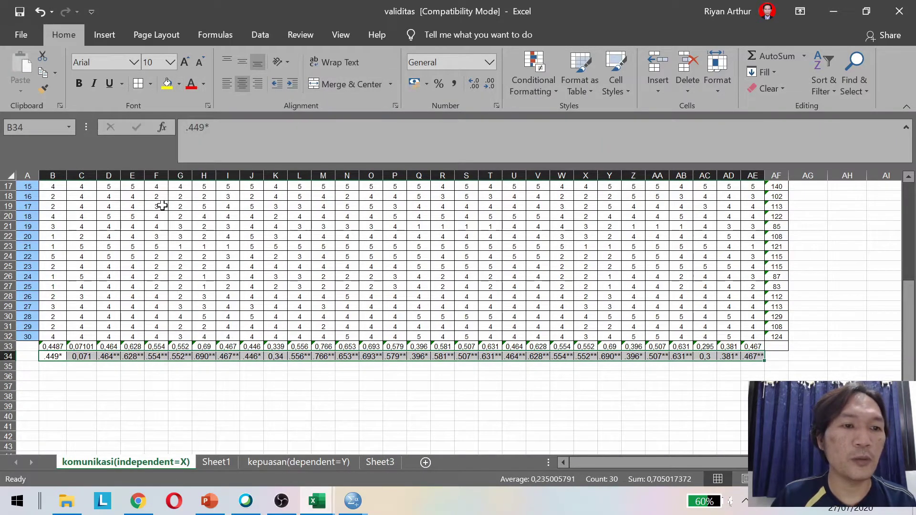
left_click(181, 386)
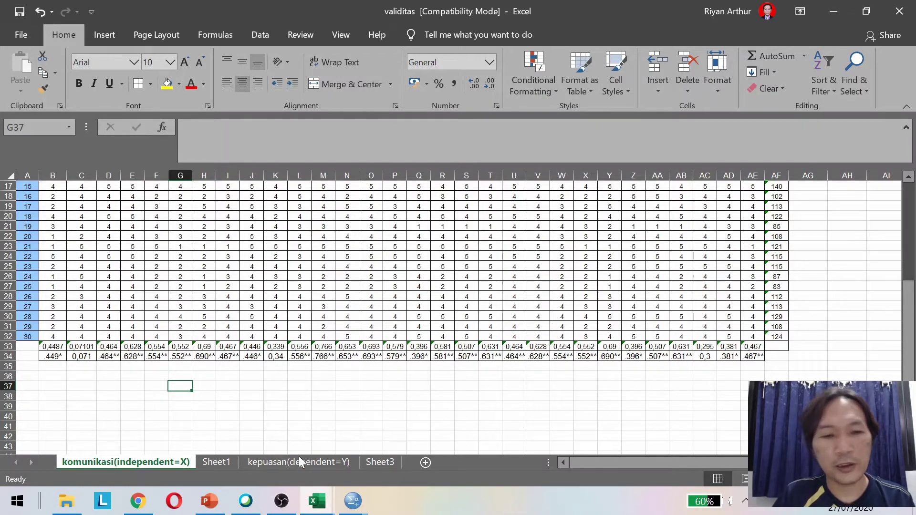
Switch to the SPSS data and run an Alpha reliability analysis on items a through ad without total, then select the Reliability Statistics table.
mouse_move(356, 503)
left_click(429, 456)
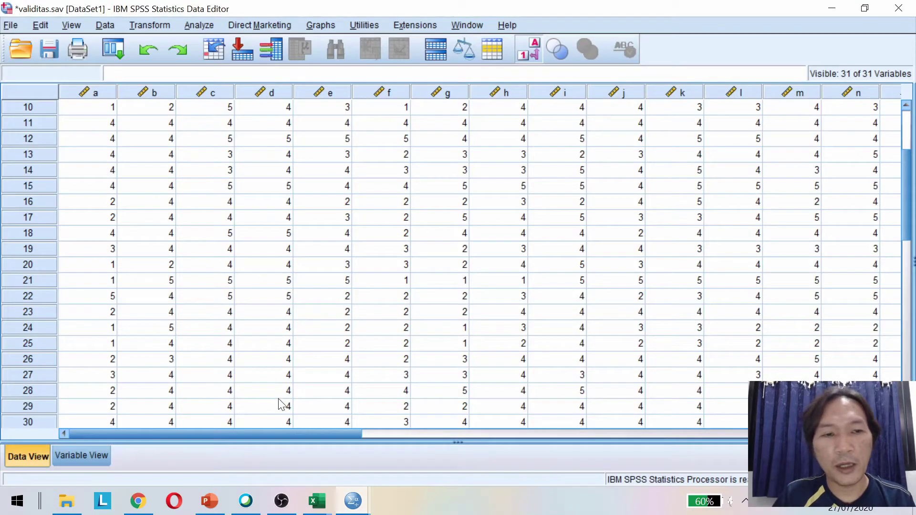
left_click(198, 25)
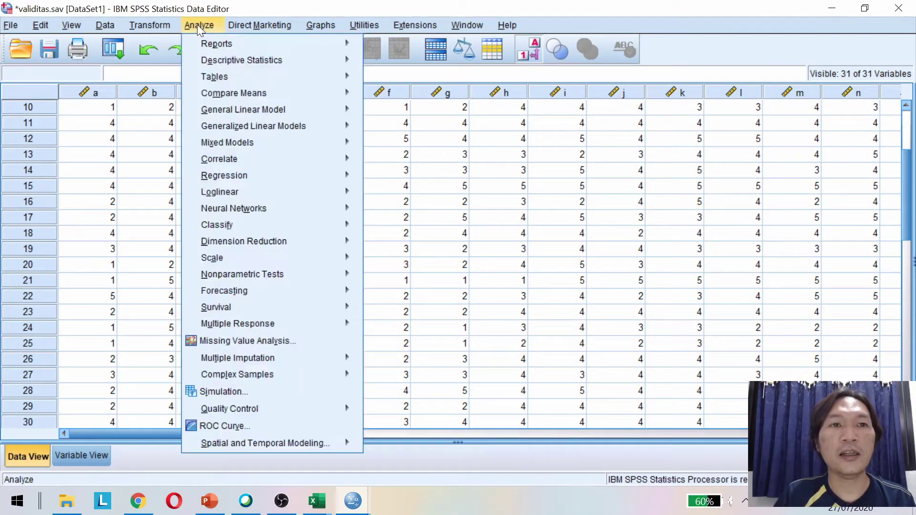
mouse_move(343, 273)
left_click(378, 257)
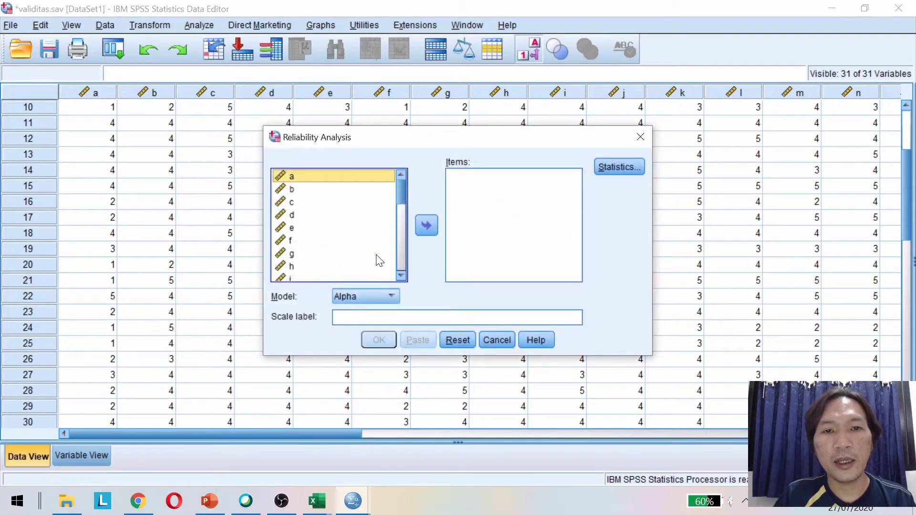
scroll(302, 221, "down", 8)
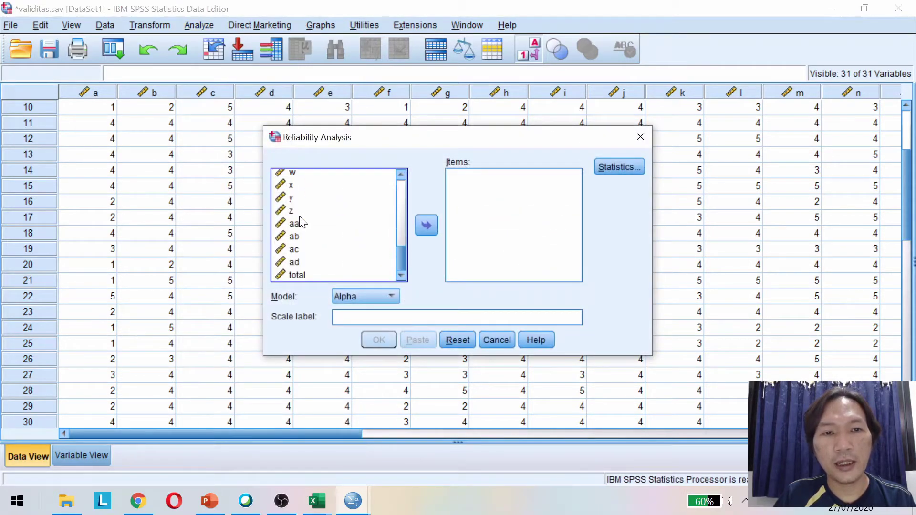
left_click(295, 263, "shift")
left_click(429, 231)
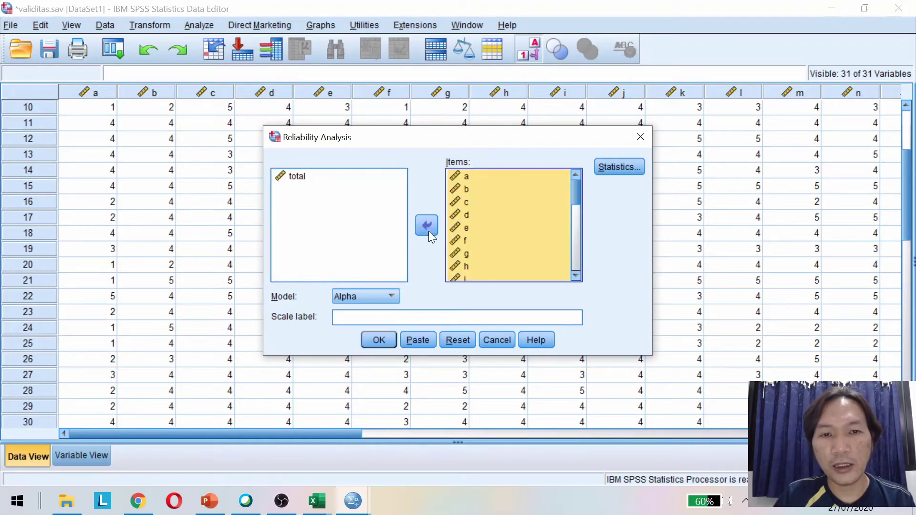
left_click(380, 340)
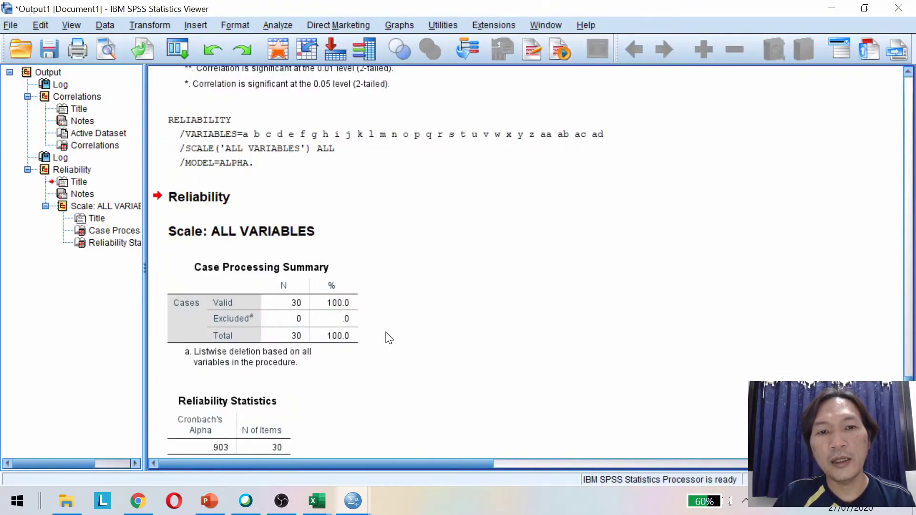
left_click(281, 385)
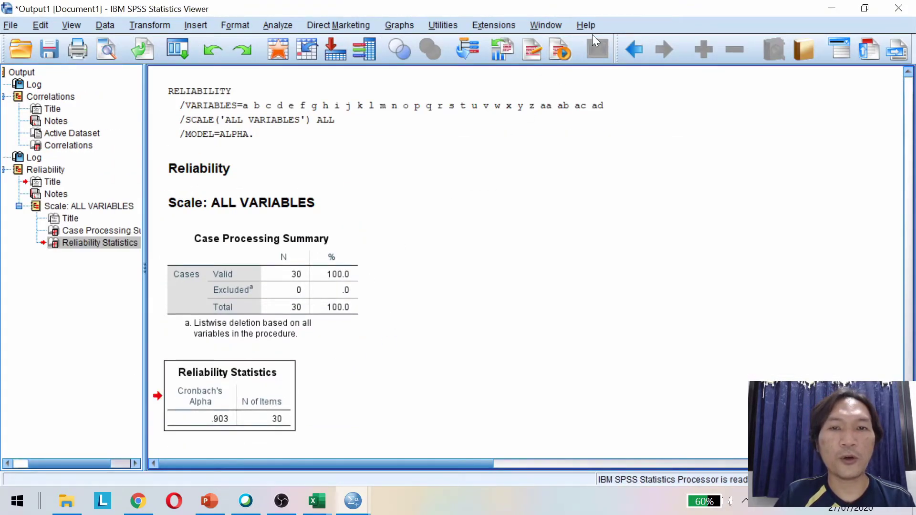
Switch to the validitas workbook in Excel, merge and center B35:AE35 below the correlations, and enter 0.903 in it.
left_click(832, 7)
left_click(317, 501)
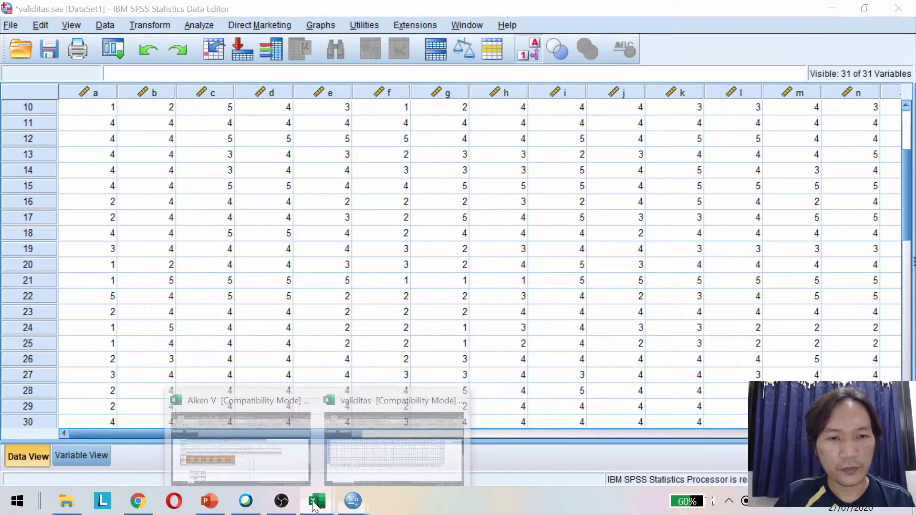
left_click(353, 459)
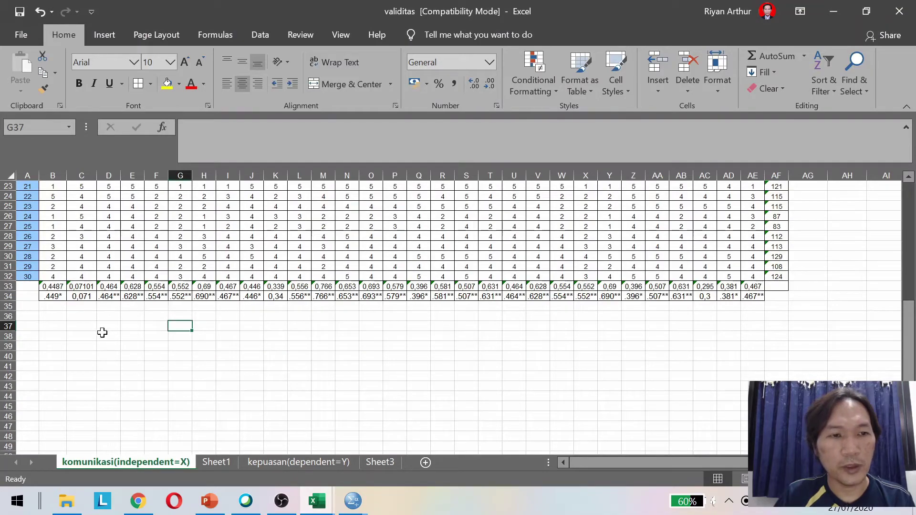
left_click_drag(66, 306, 748, 306)
left_click(321, 84)
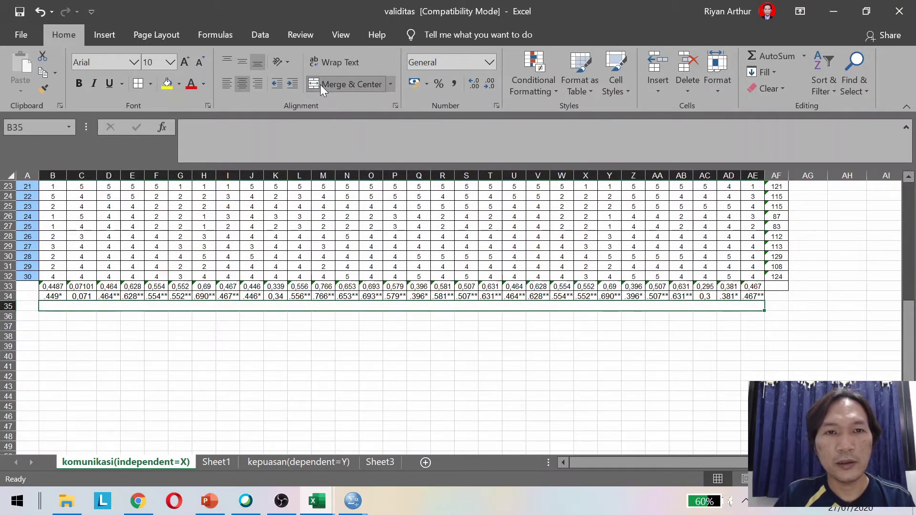
type("0.903")
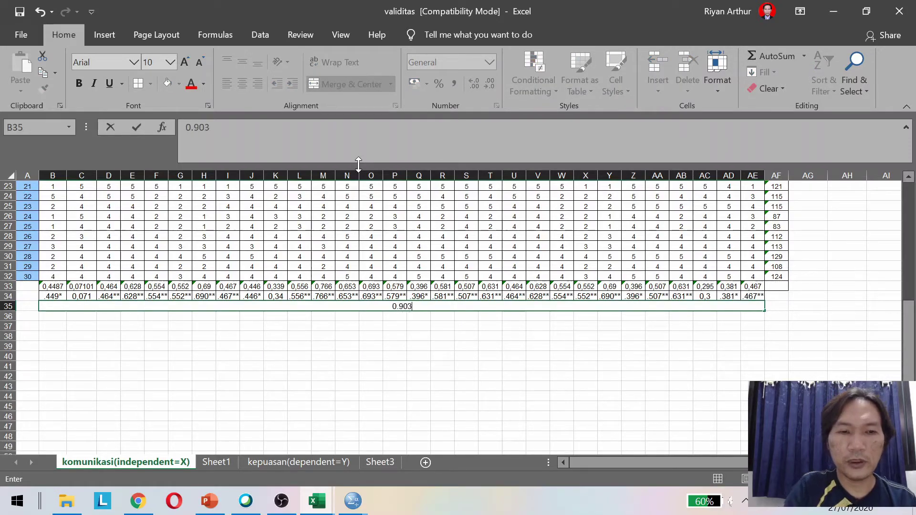
key("Return")
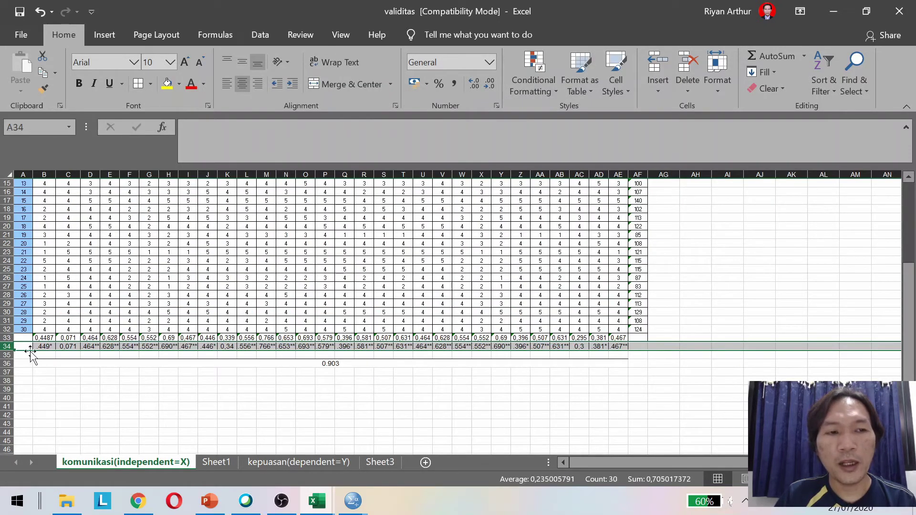
Insert a blank row above the merged 0.903 row and enter 0,362 in B35.
left_click(7, 355)
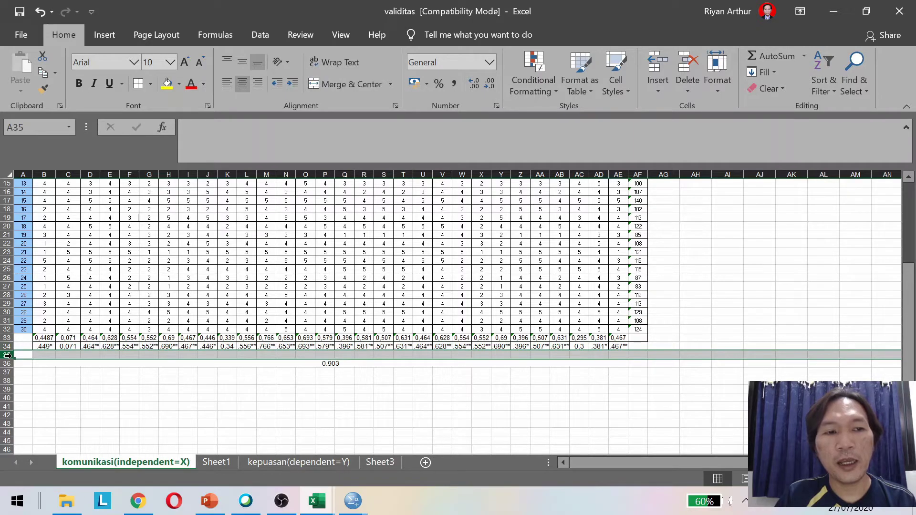
scroll(92, 353, "up", 3)
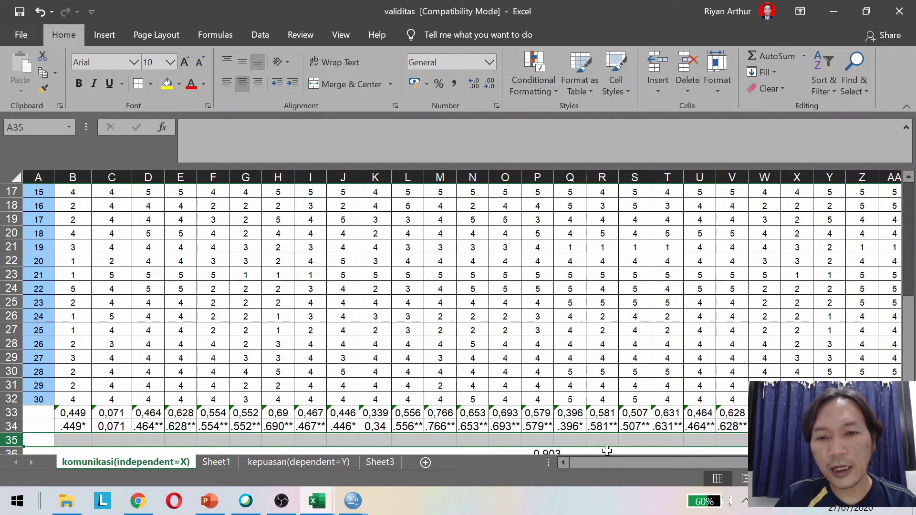
scroll(224, 349, "down", 1)
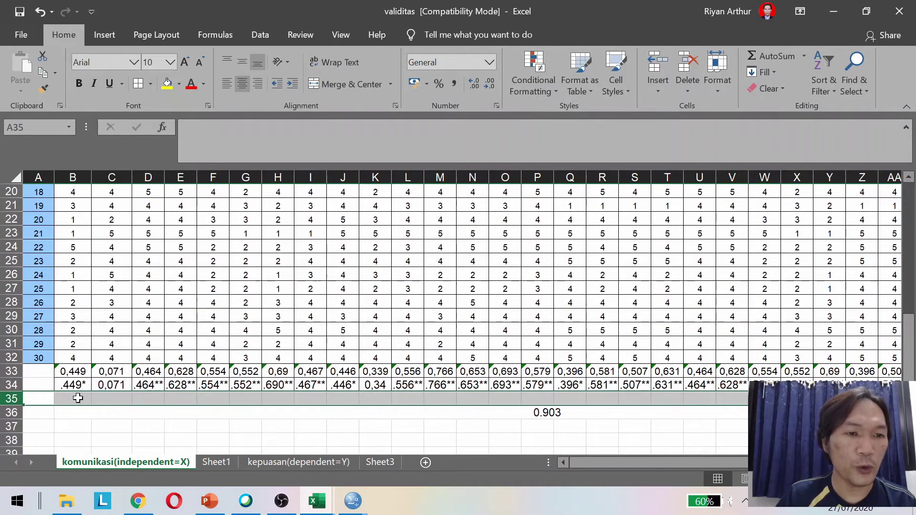
left_click(77, 398)
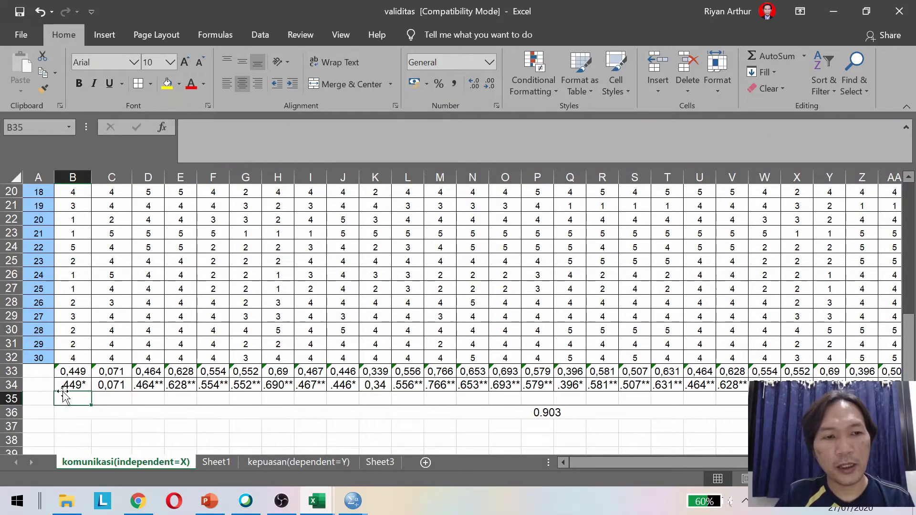
left_click(66, 386)
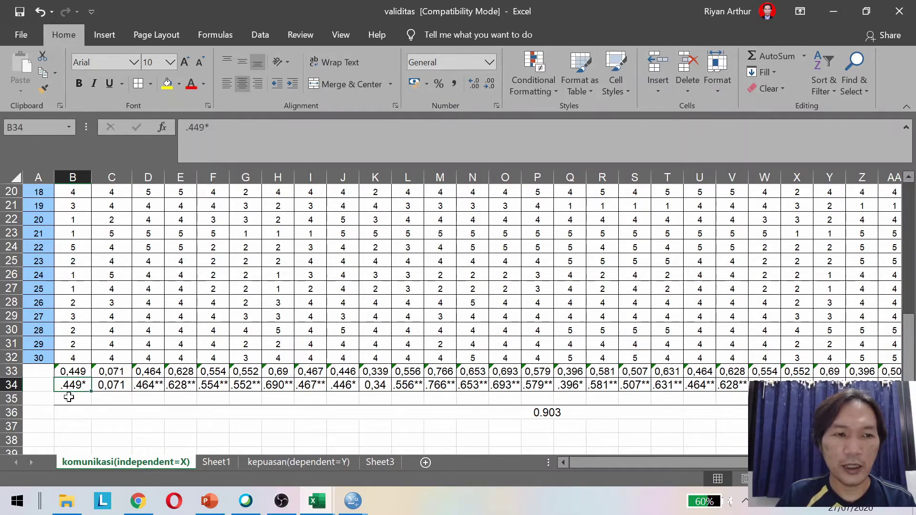
left_click(67, 397)
type("0,")
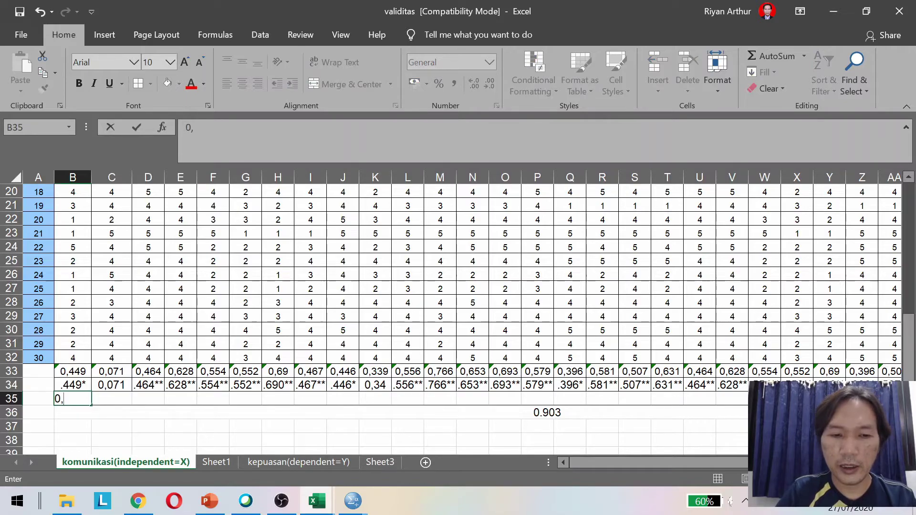
type("362")
key("Return")
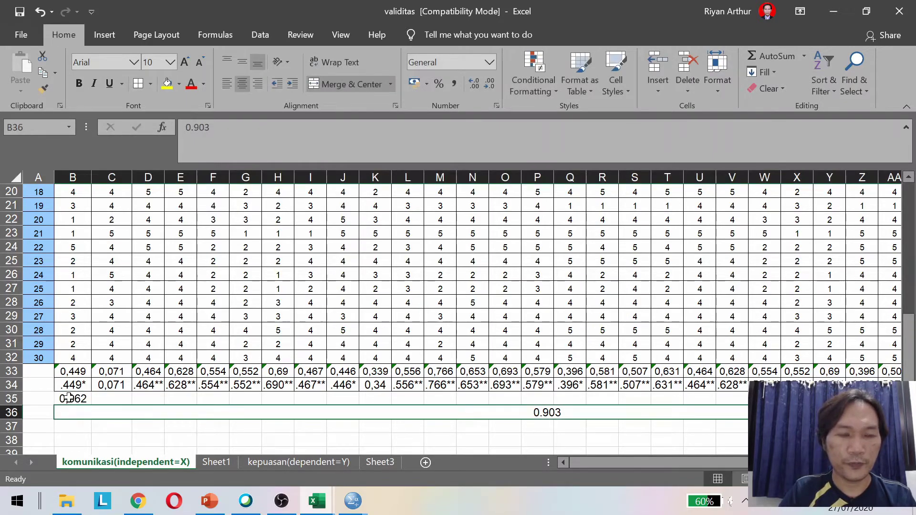
Correct the value in B35 to 0,361.
left_click(69, 397)
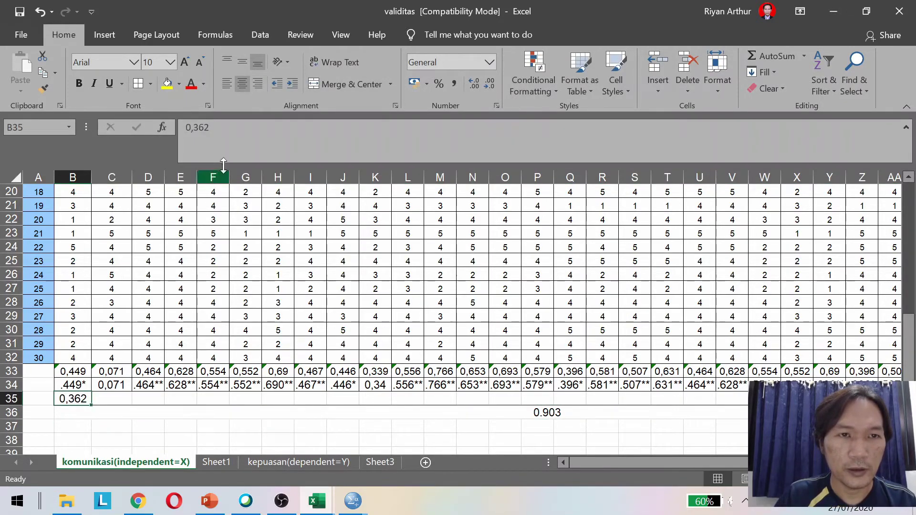
left_click(209, 127)
key("BackSpace")
type("1")
key("Return")
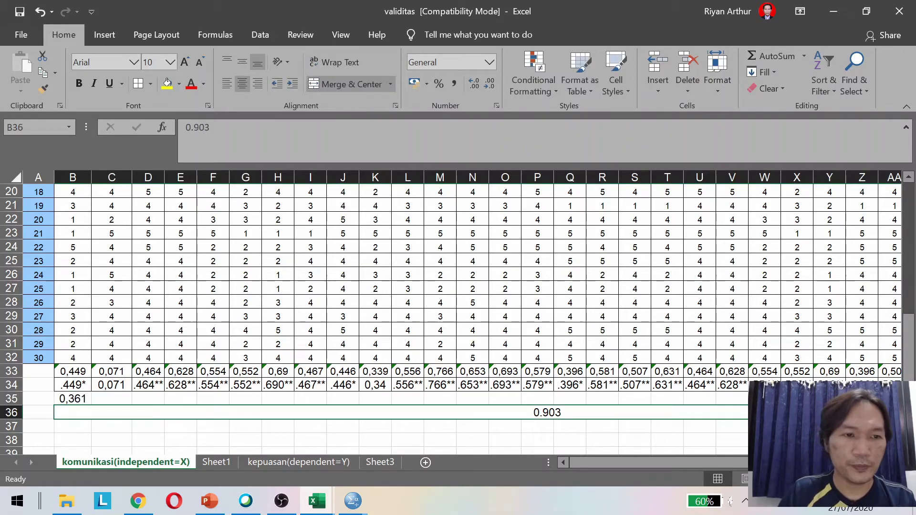
Insert another row above the 0.903 row, then label B36 as valid and C36 as drop.
right_click(12, 412)
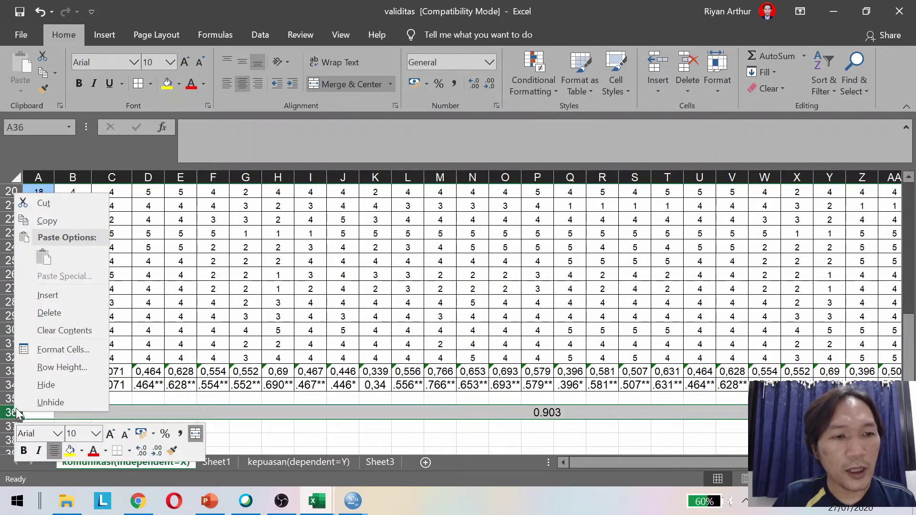
left_click(47, 295)
left_click(112, 373)
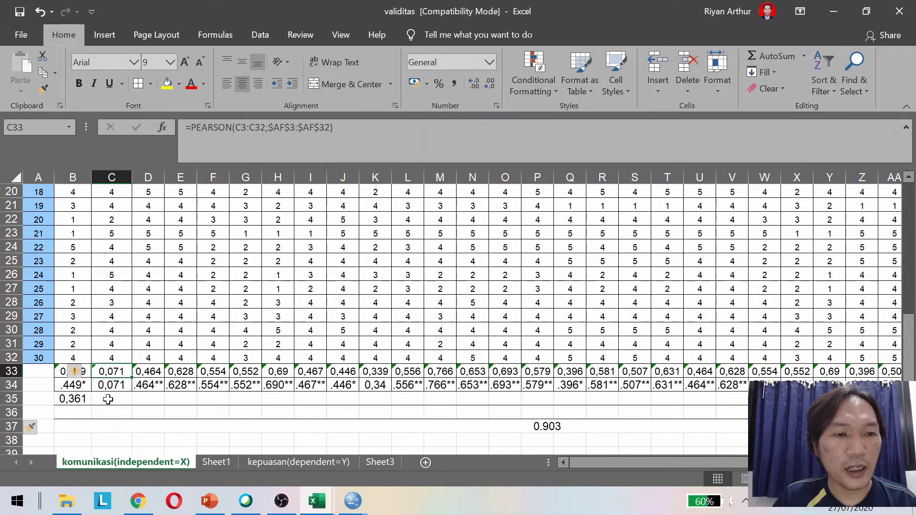
left_click(85, 411)
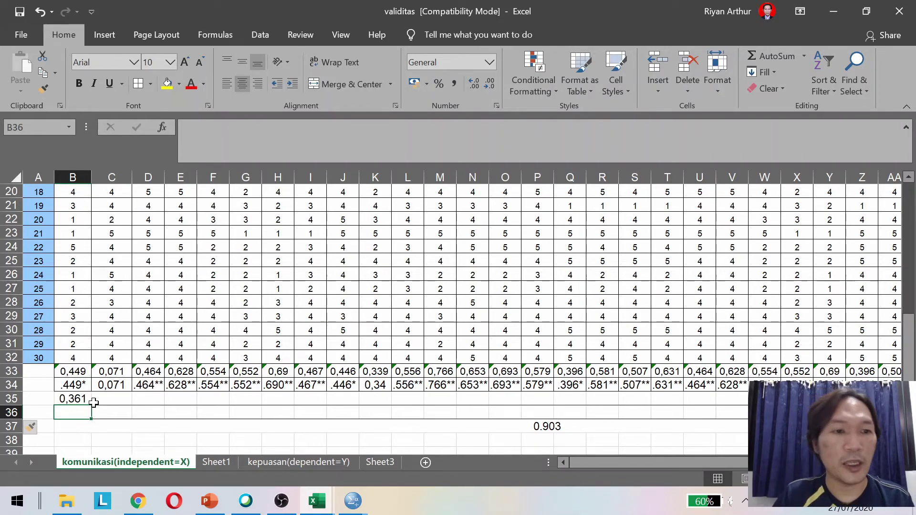
left_click(79, 384)
left_click(71, 416)
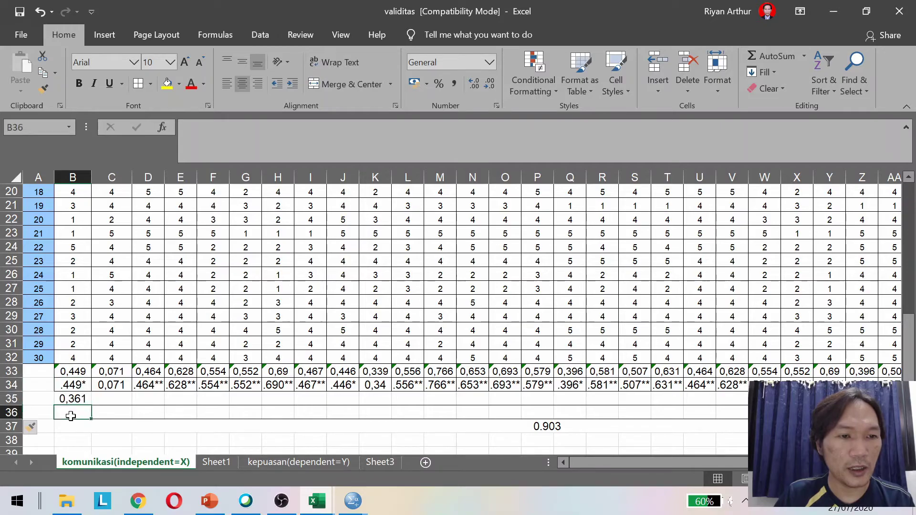
type("valid")
key("Tab")
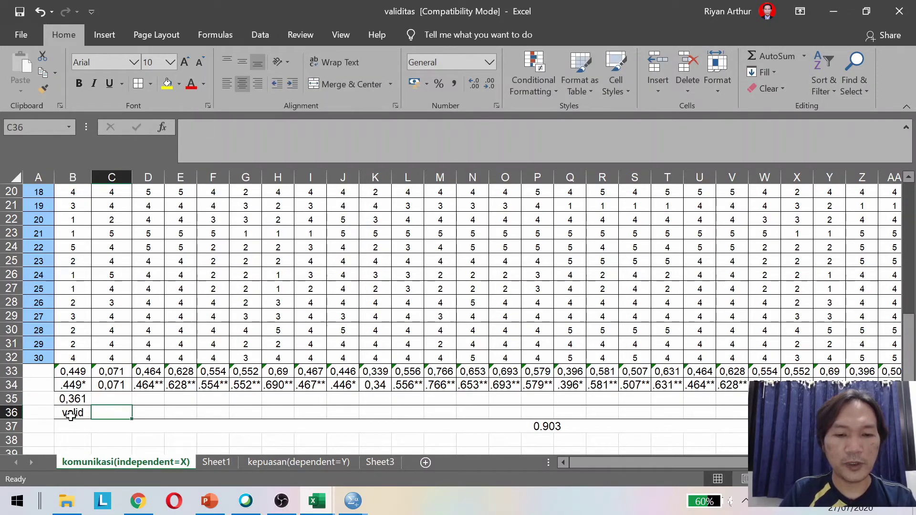
type("drop")
key("Tab")
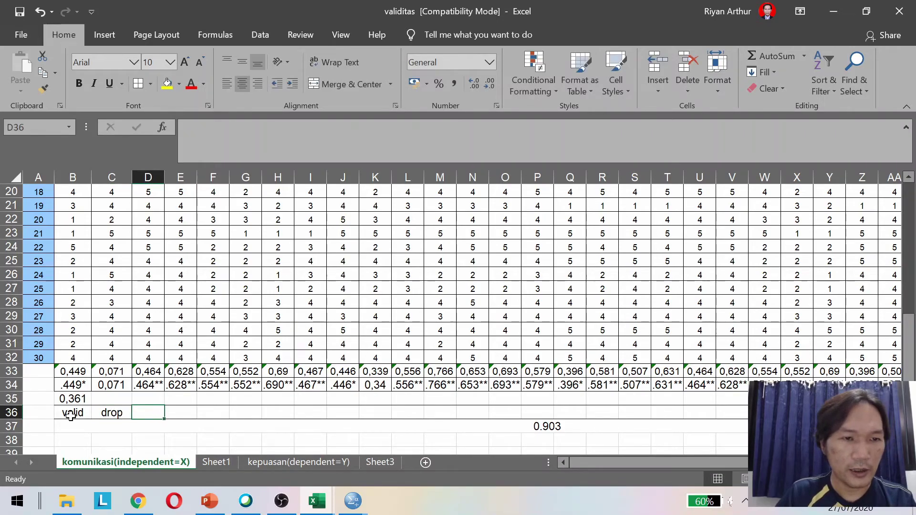
Copy the valid label from B36 to D36:J36 and enter drop in K36.
left_click(71, 416)
key("ctrl+c")
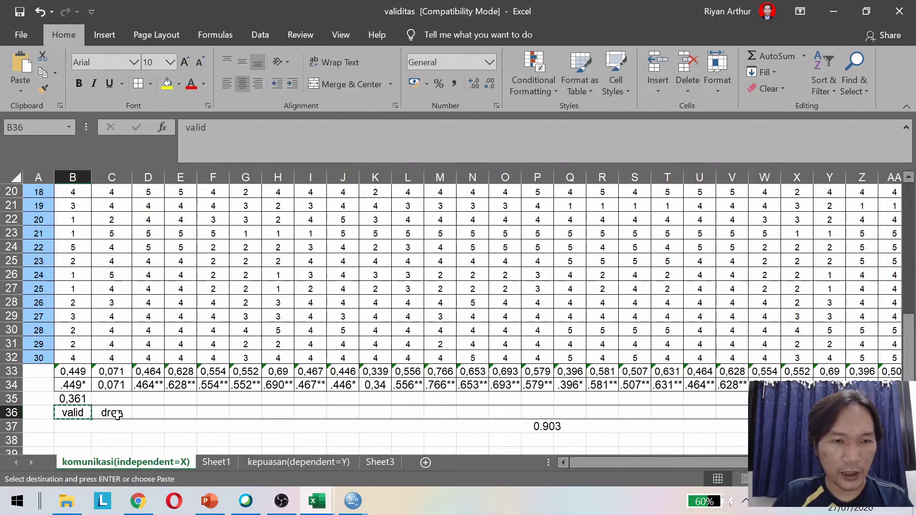
left_click(157, 413)
left_click_drag(157, 413, 351, 422)
key("ctrl+v")
left_click(365, 418)
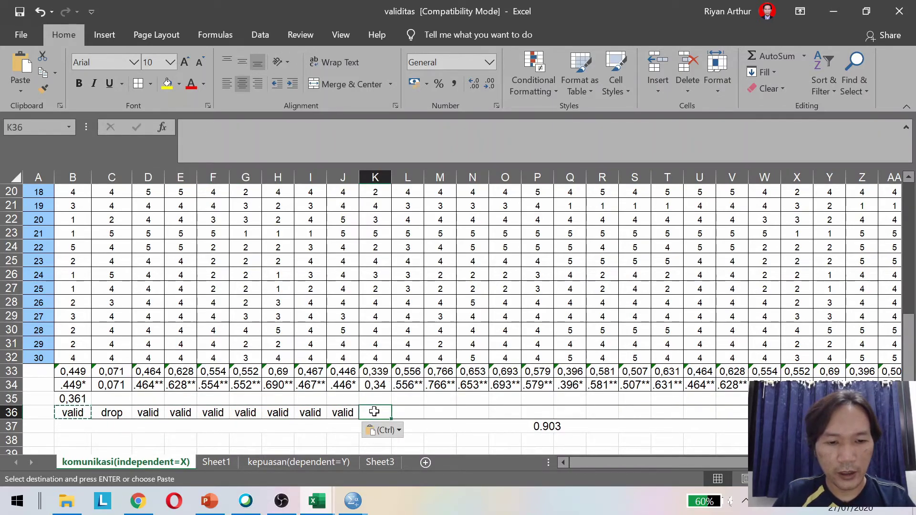
type("drop")
key("Tab")
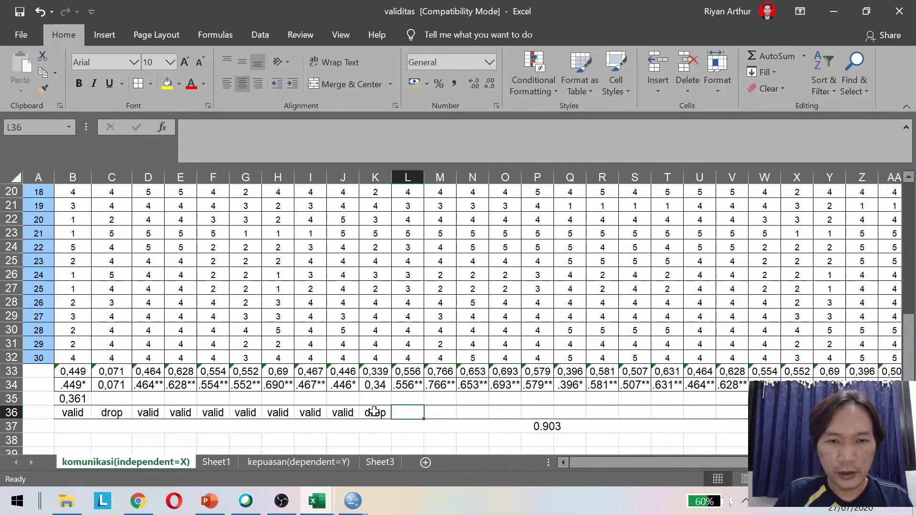
Copy the valid label from J36 to L36:AB36 and AD36:AE36, leaving AC36 empty.
left_click(346, 413)
key("ctrl+c")
left_click_drag(415, 408, 861, 412)
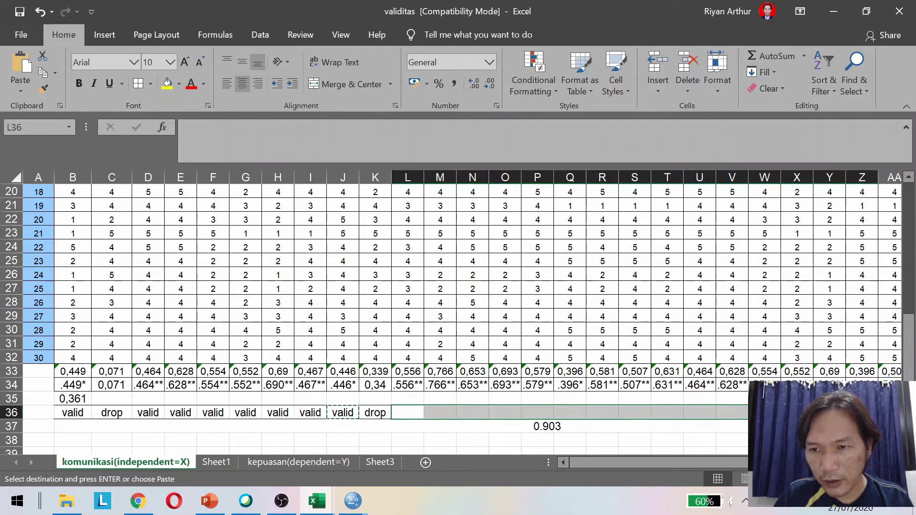
key("ctrl+v")
left_click_drag(611, 466, 678, 468)
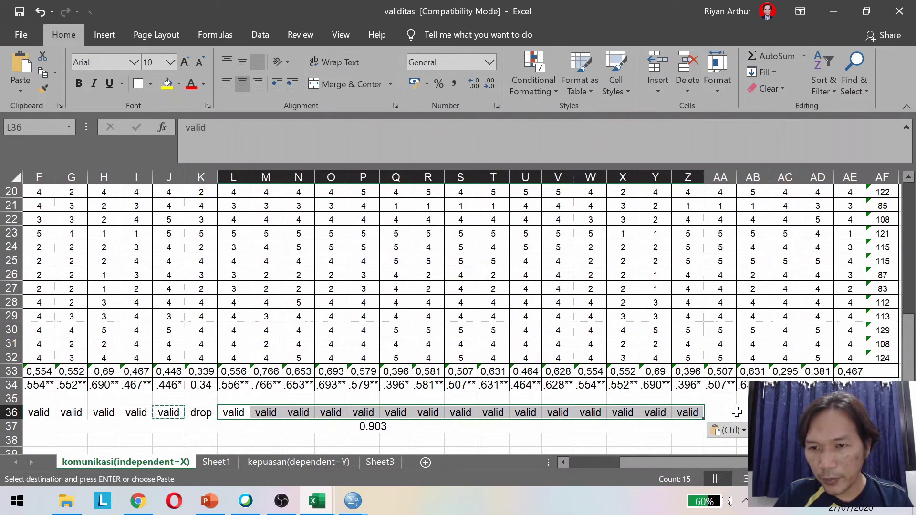
left_click_drag(722, 412, 740, 411)
key("ctrl+v")
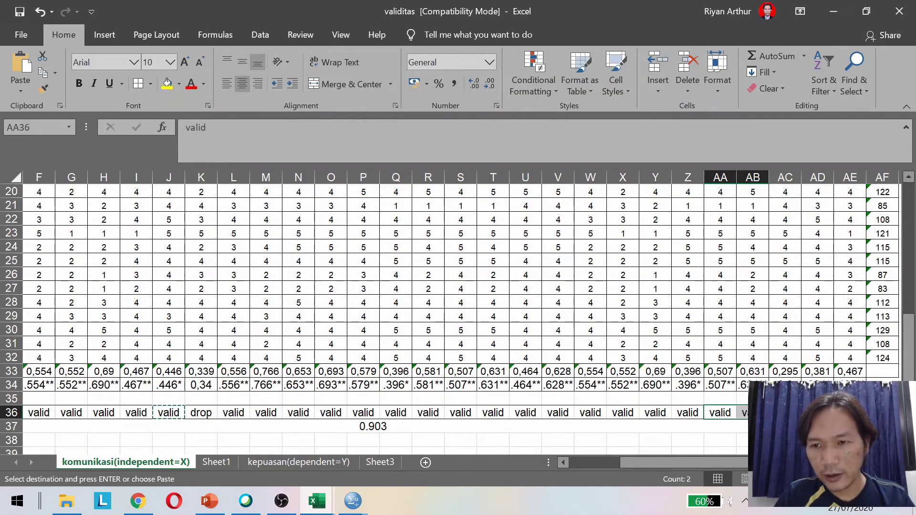
left_click_drag(817, 412, 850, 412)
key("Return")
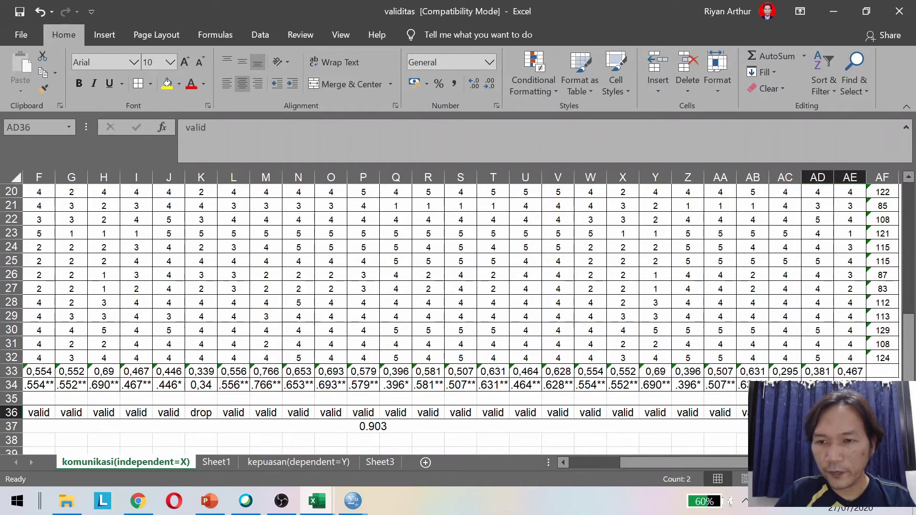
Enter Drop in AC36 and fill the cell with yellow.
left_click(785, 412)
type("Drop")
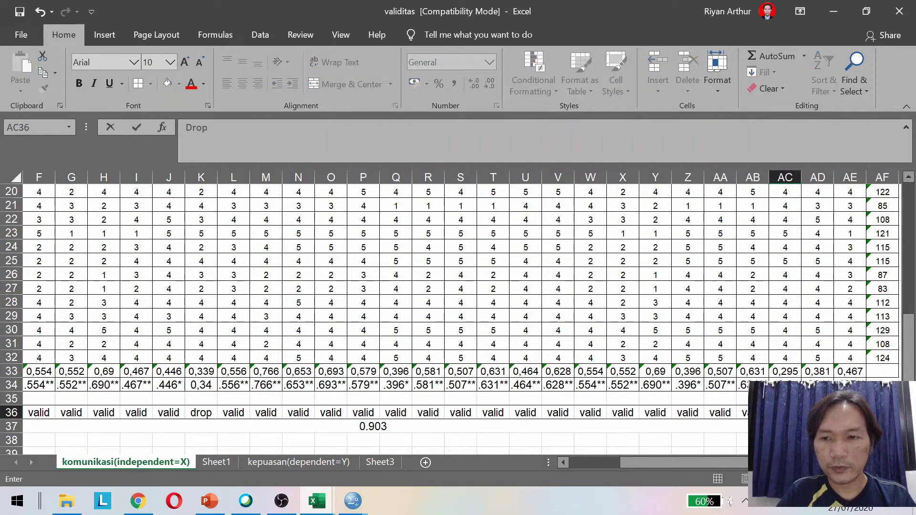
key("Return")
left_click(785, 412)
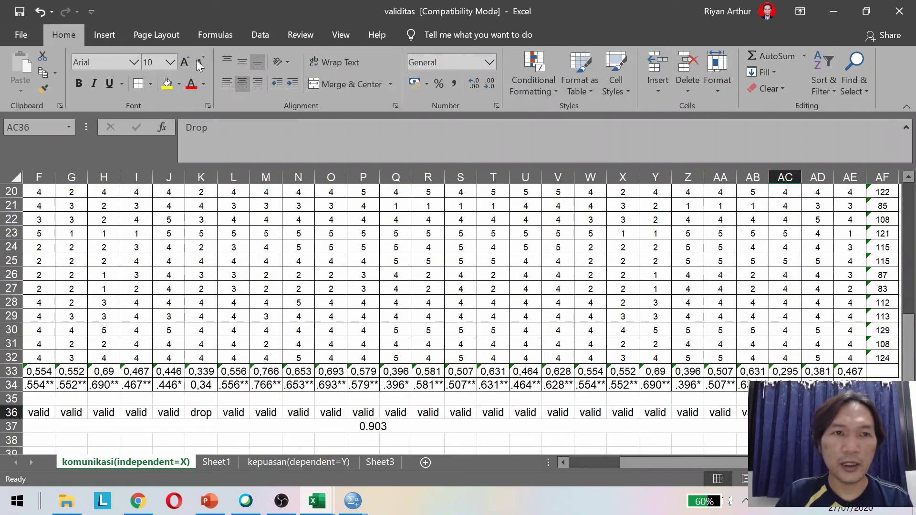
Fill the drop labels in C36 and K36 with yellow.
left_click_drag(673, 462, 619, 480)
left_click(104, 413)
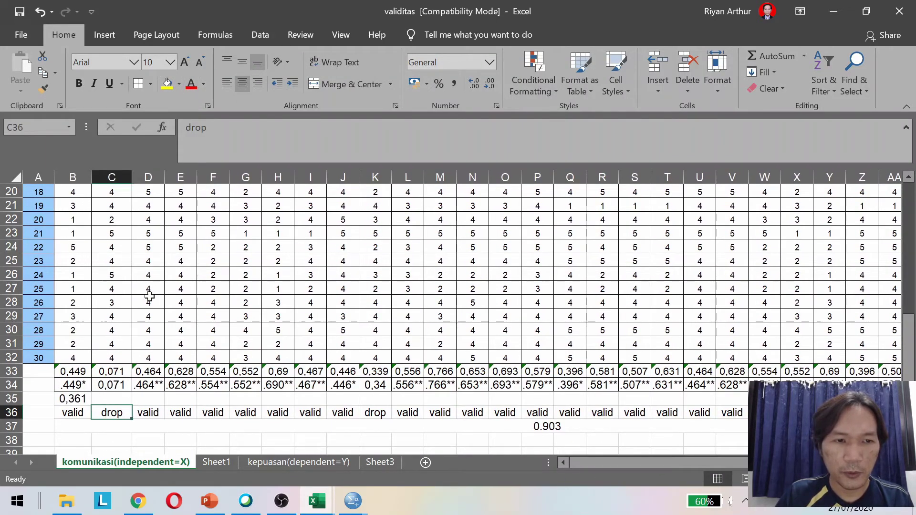
left_click(167, 84)
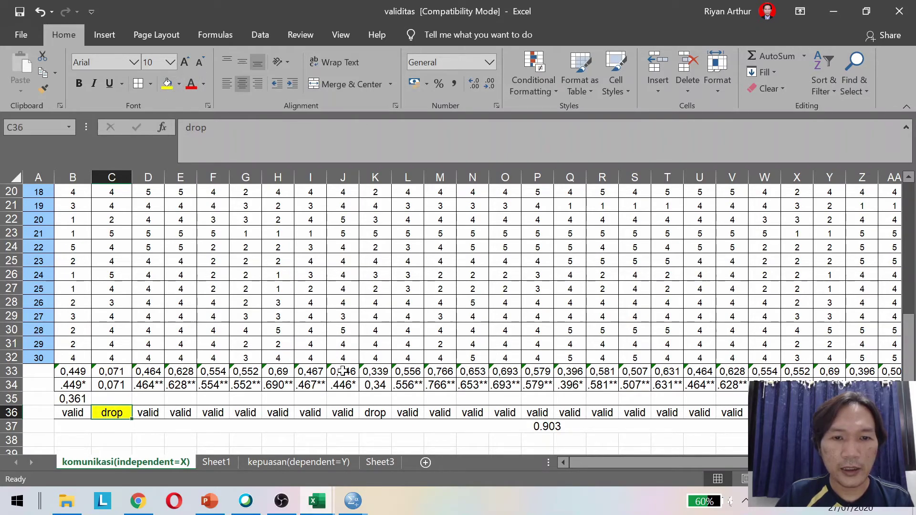
left_click(374, 413)
left_click(167, 84)
scroll(620, 377, "down", 3, "ctrl")
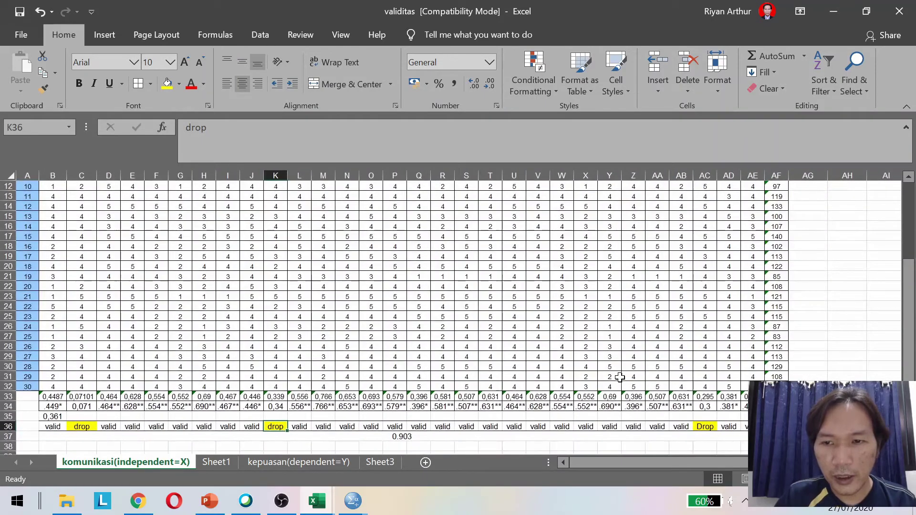